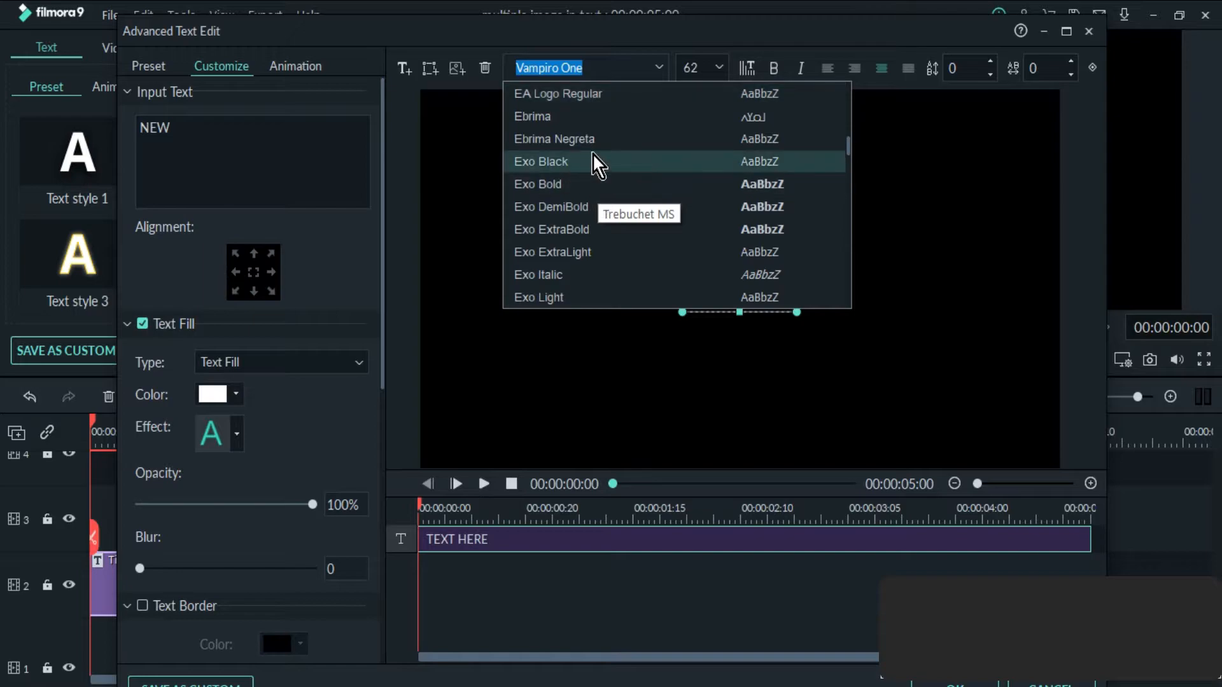
# Step: Format the NEW title in LEMON MILK Bold at size 200 and enlarge its text box around the frame's center
pyautogui.press('l')
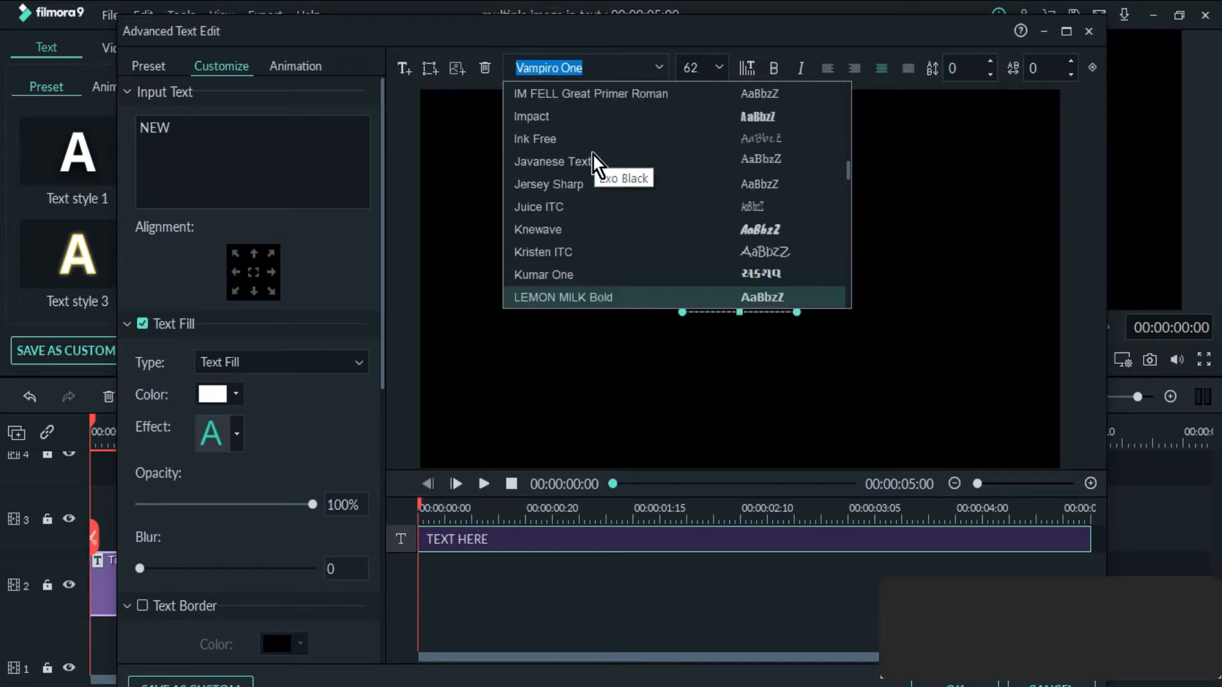
pyautogui.click(586, 302)
pyautogui.click(720, 68)
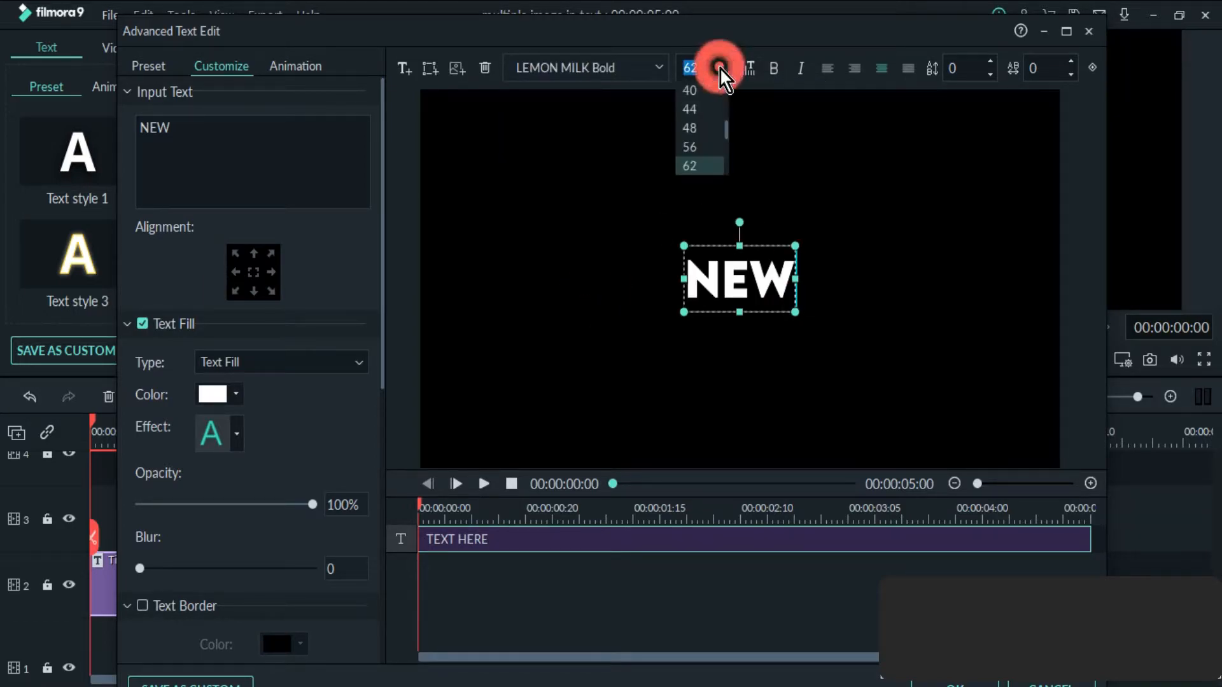
pyautogui.moveTo(727, 129); pyautogui.dragTo(727, 167)
pyautogui.scroll(4, 702, 48)
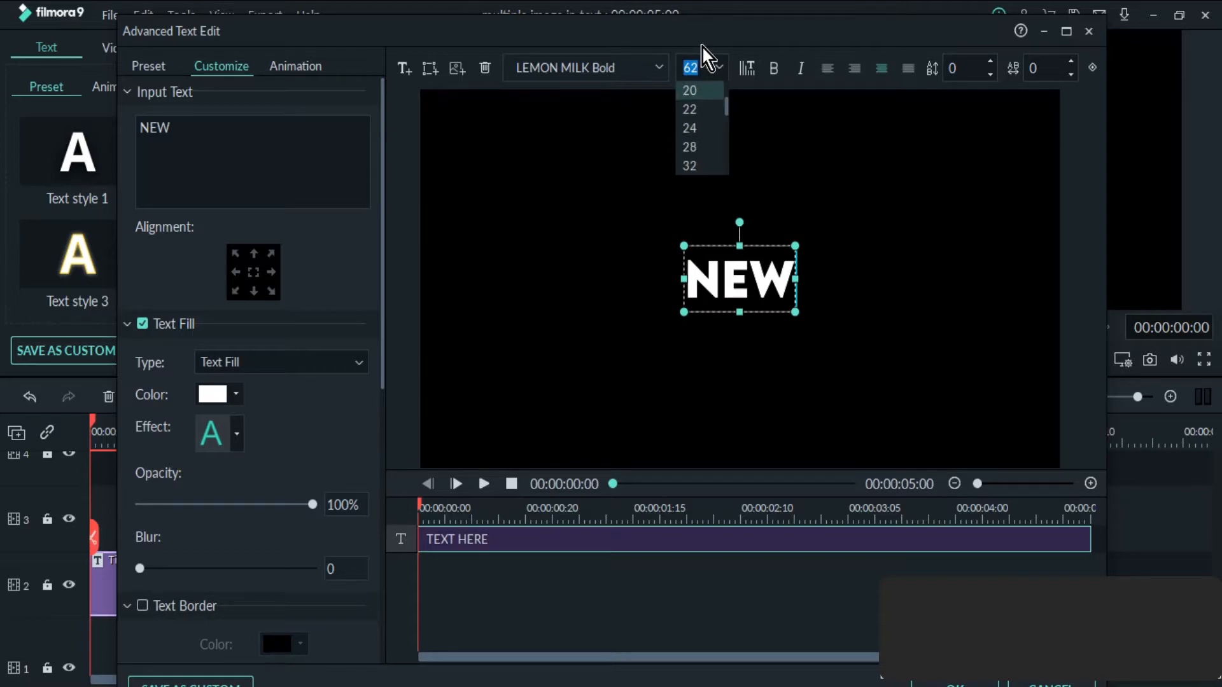
pyautogui.click(700, 73)
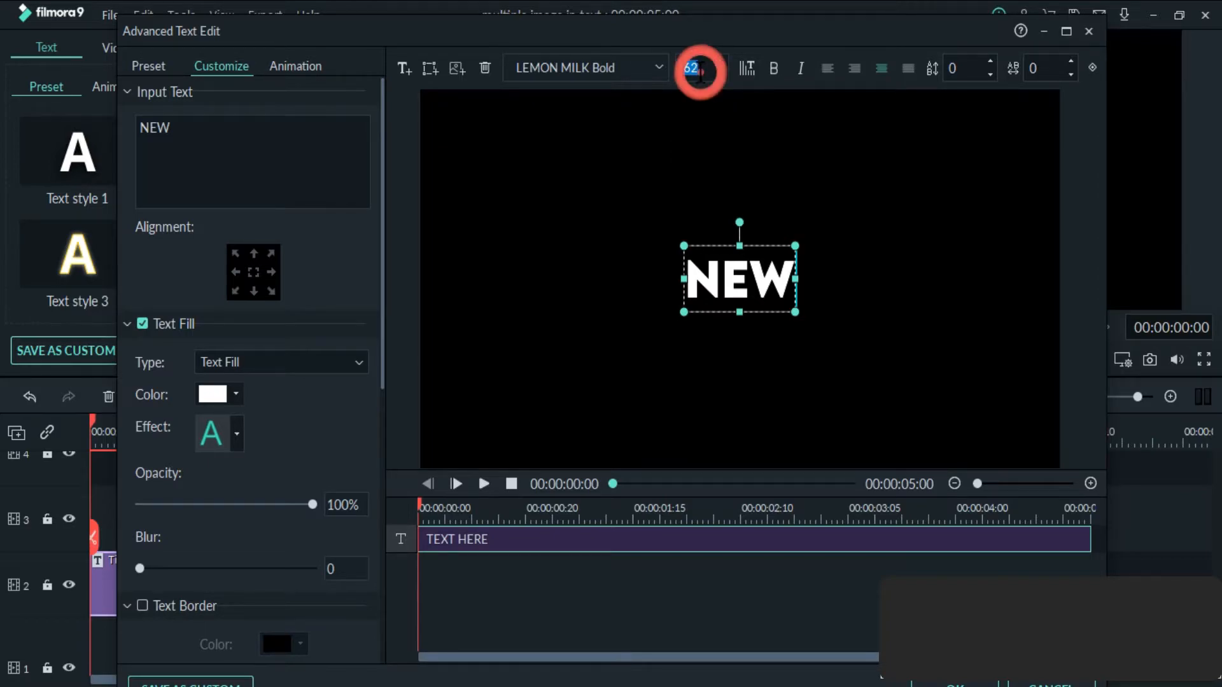
pyautogui.write('2')
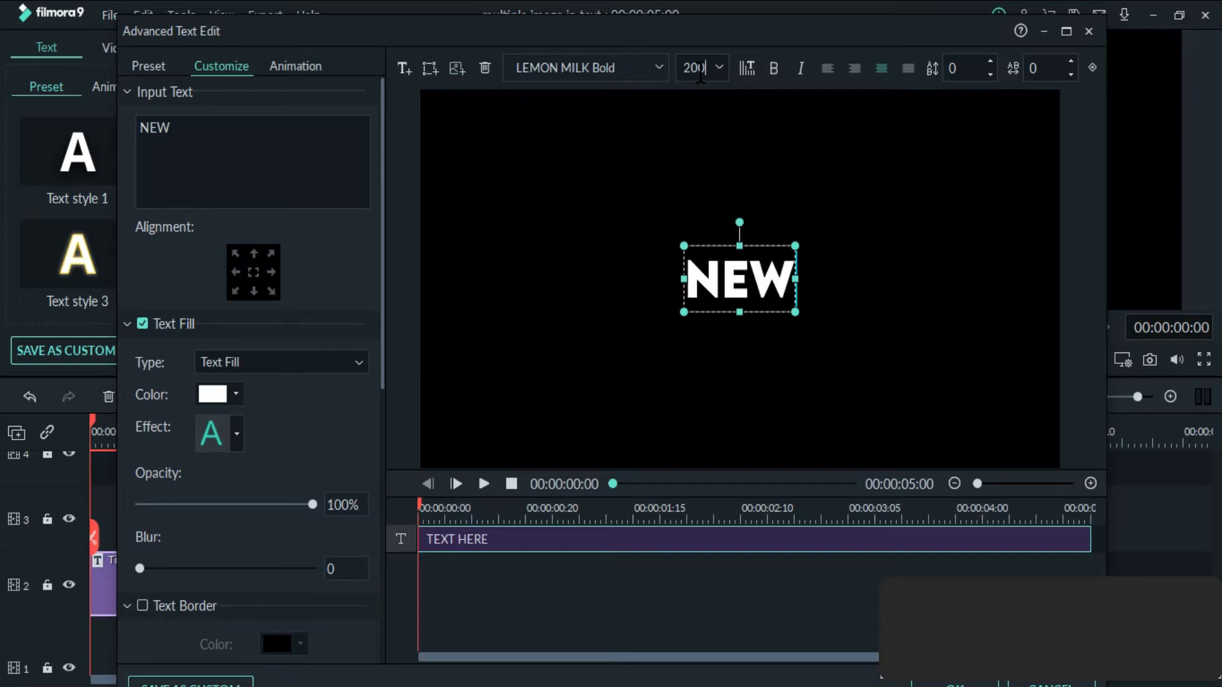
pyautogui.press('Return')
pyautogui.moveTo(918, 384); pyautogui.dragTo(976, 412)
pyautogui.moveTo(865, 296); pyautogui.dragTo(829, 290)
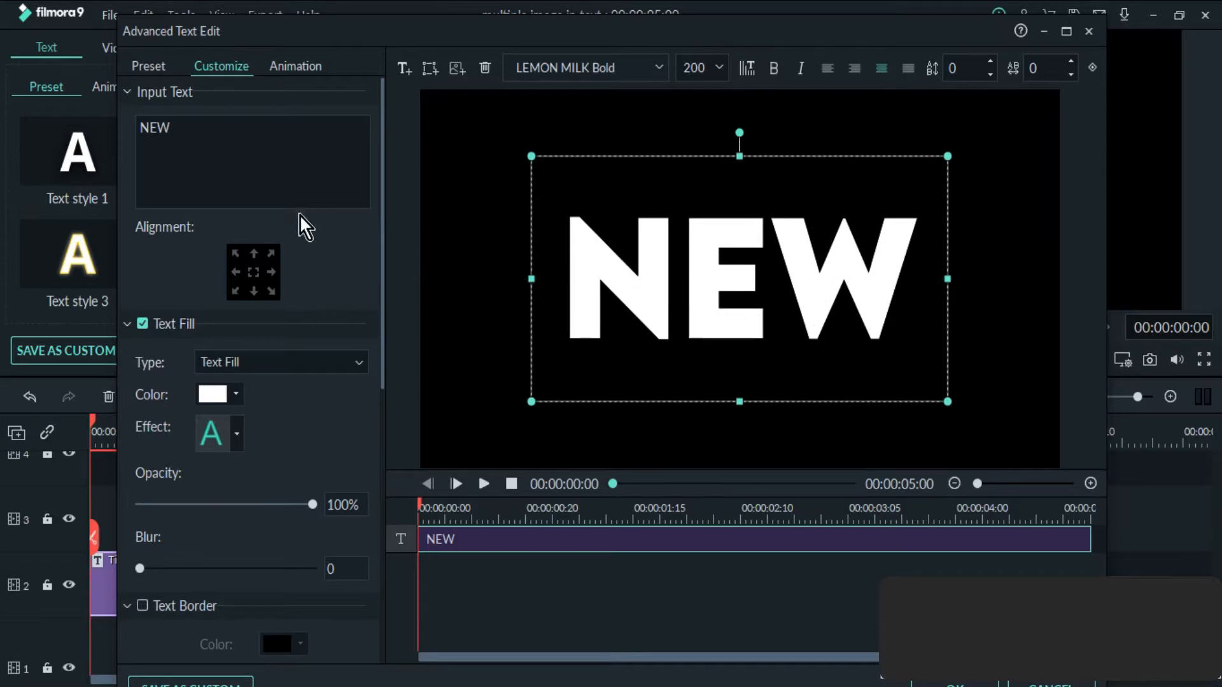
# Step: Set the NEW title's text fill to bright green and apply the title edits
pyautogui.click(238, 391)
pyautogui.click(252, 498)
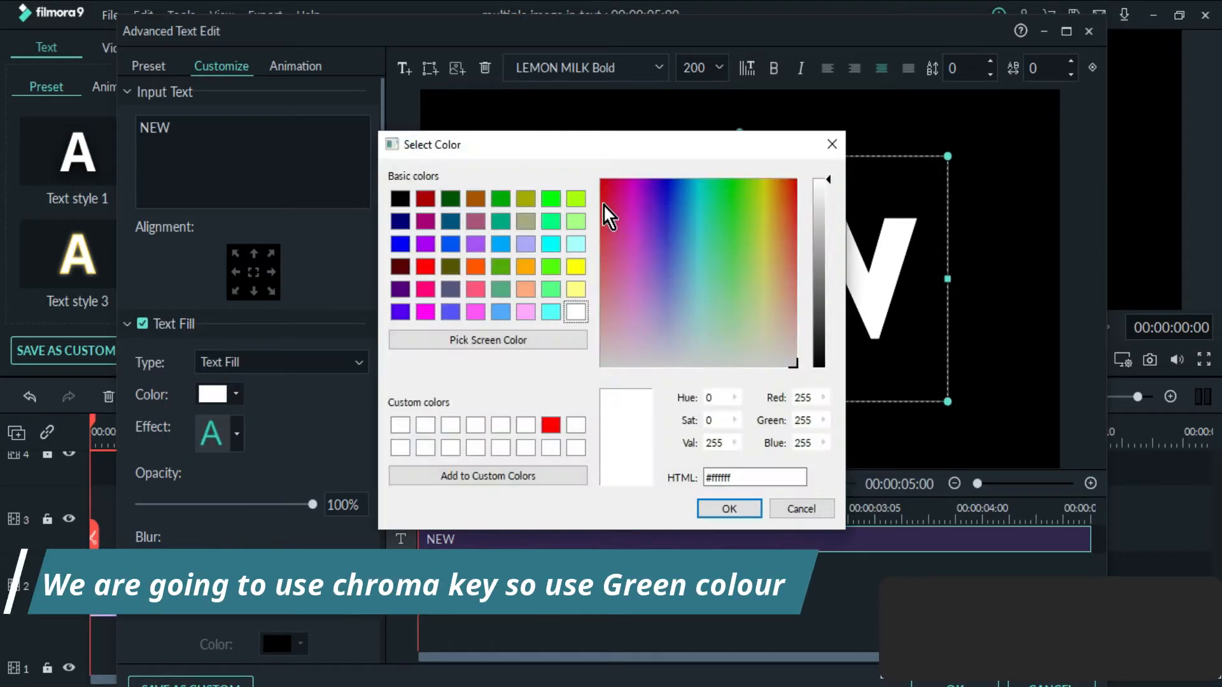
pyautogui.click(551, 199)
pyautogui.click(733, 516)
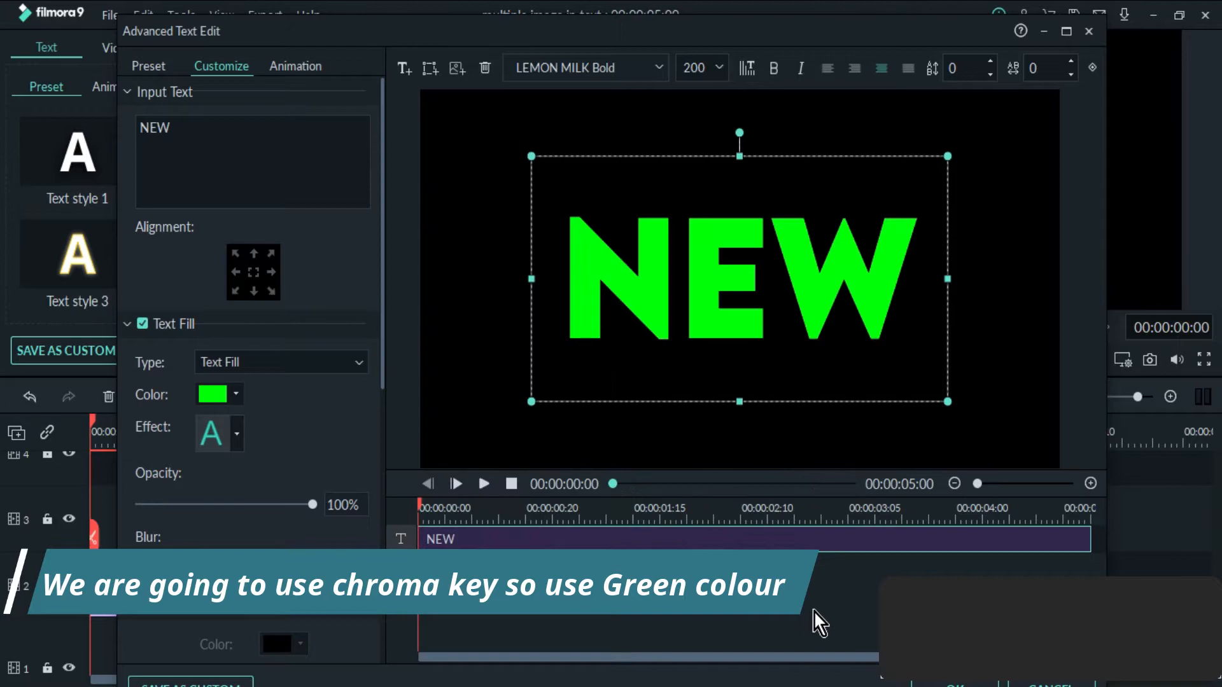
pyautogui.click(954, 682)
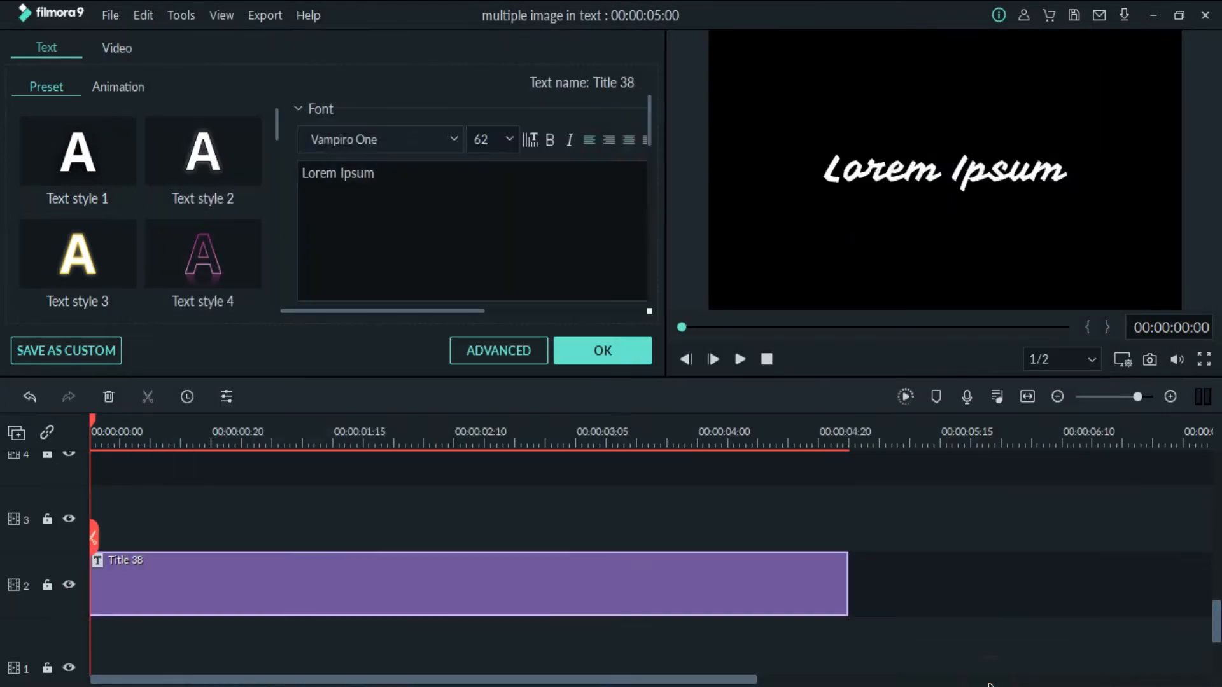
pyautogui.click(575, 348)
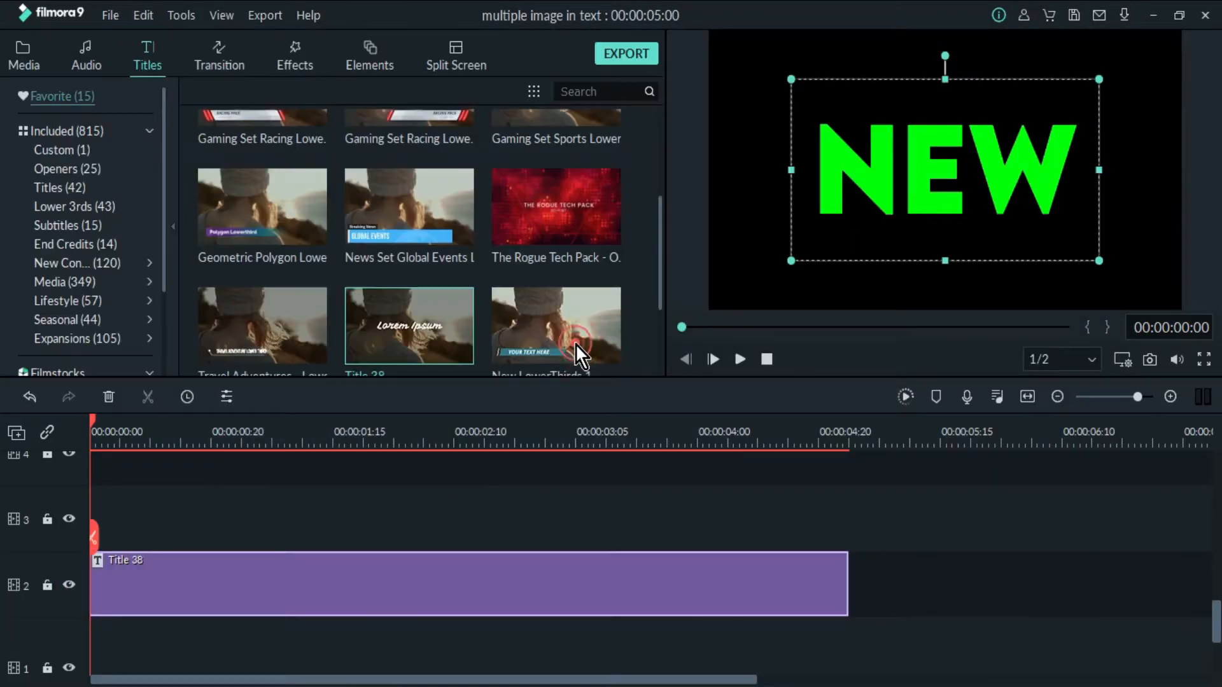
# Step: Place the White sample color on track 1 beneath the title and take a snapshot of the frame
pyautogui.click(28, 48)
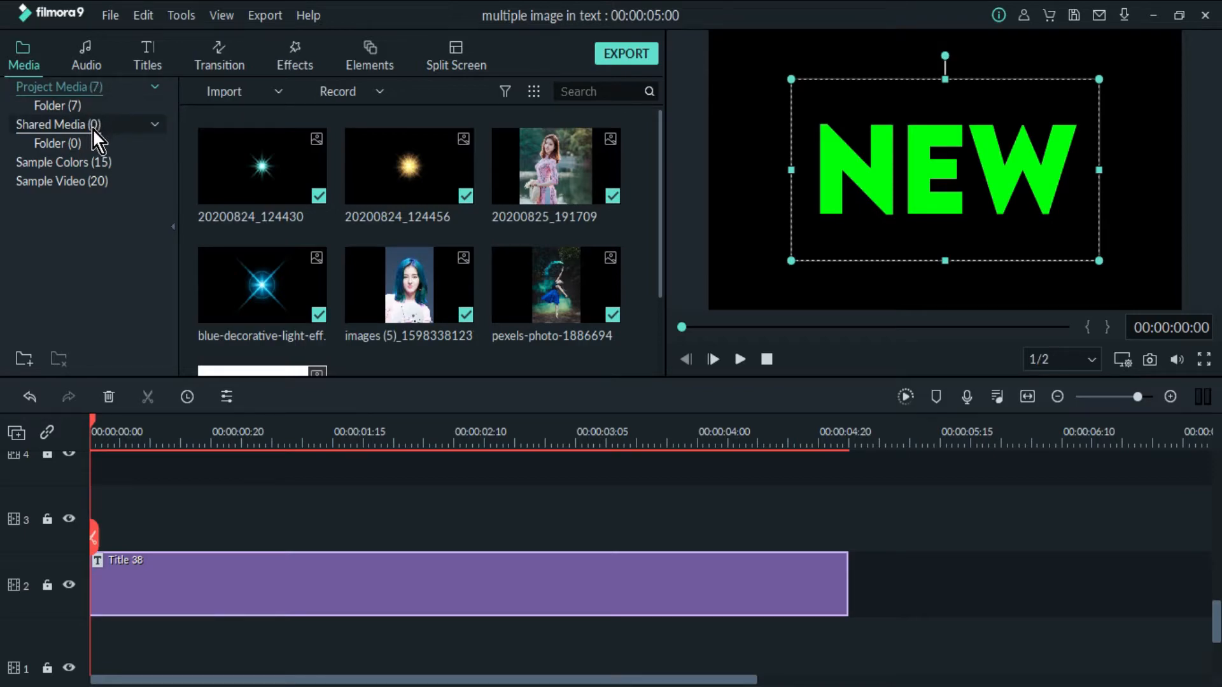
pyautogui.click(93, 160)
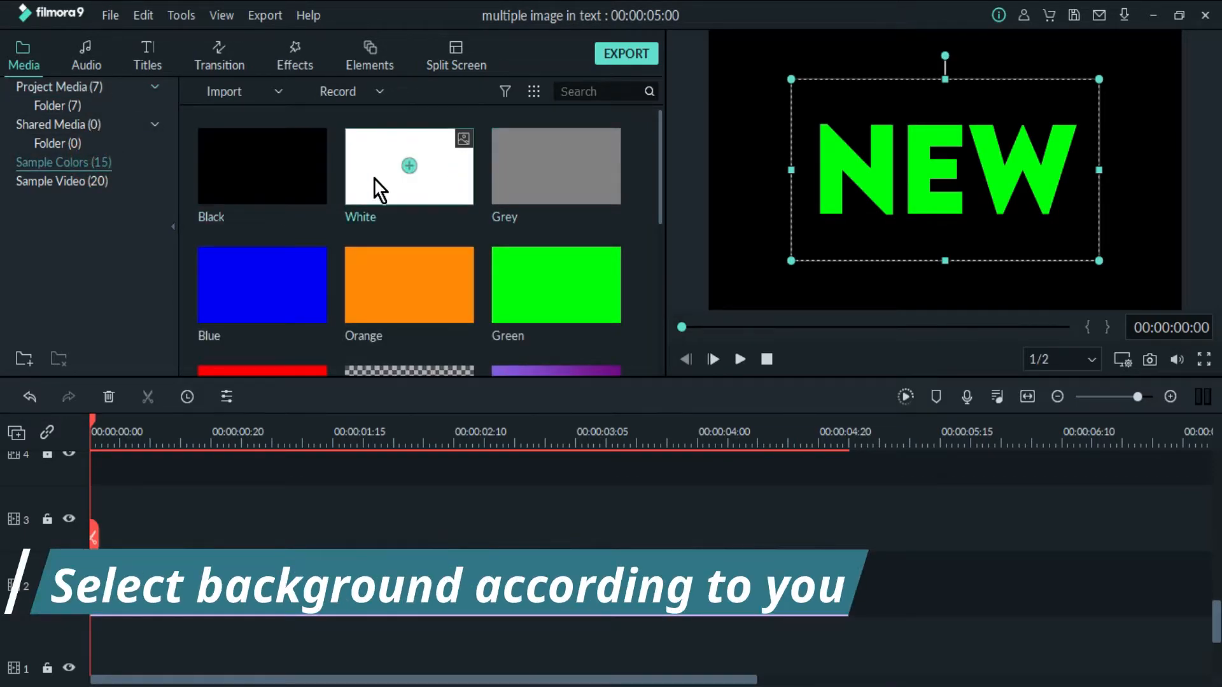
pyautogui.click(773, 257)
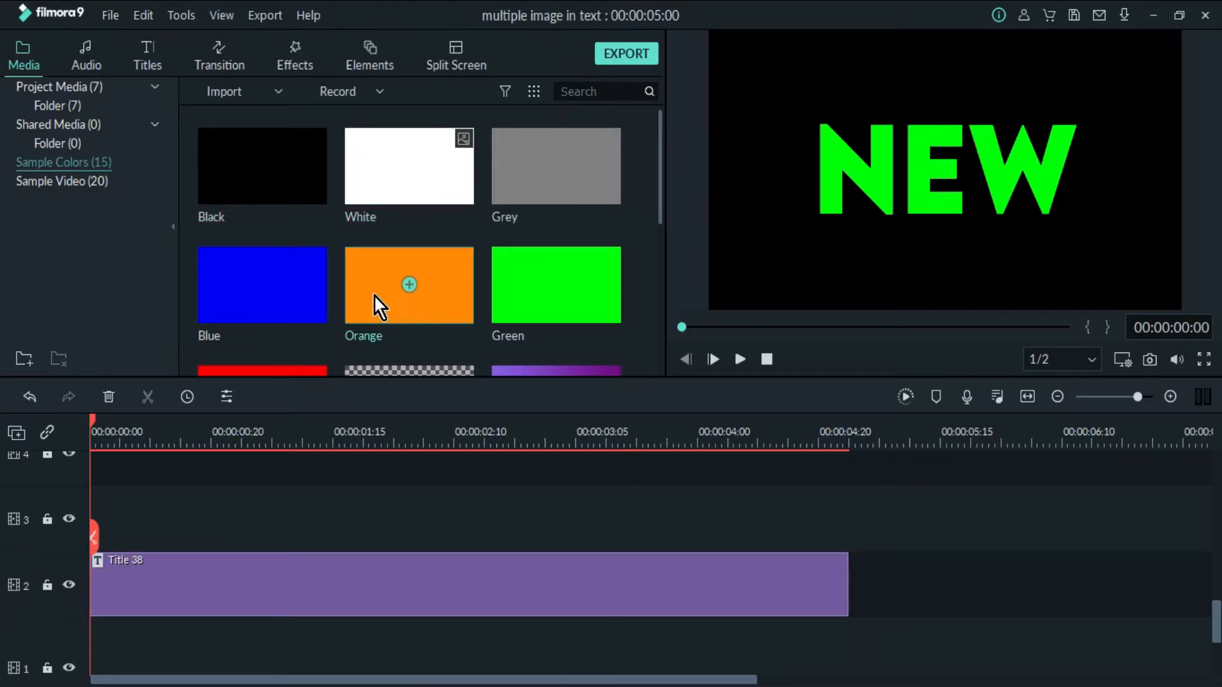
pyautogui.moveTo(429, 193); pyautogui.dragTo(176, 633)
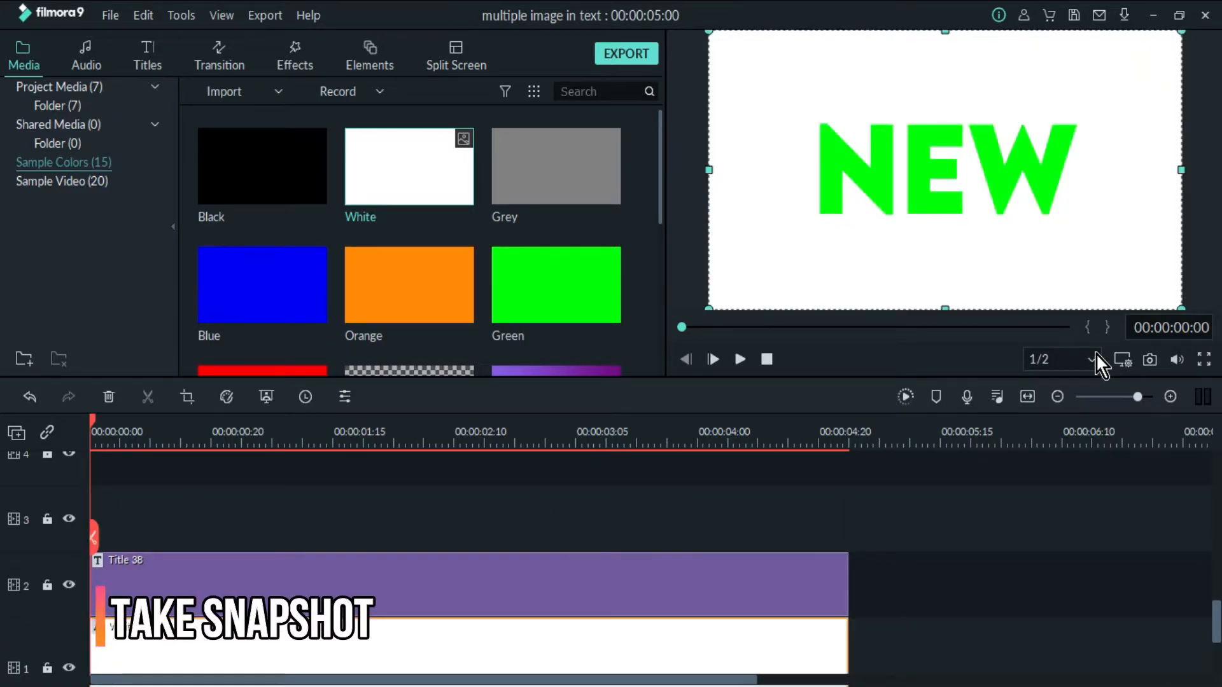
pyautogui.click(1150, 359)
pyautogui.click(57, 105)
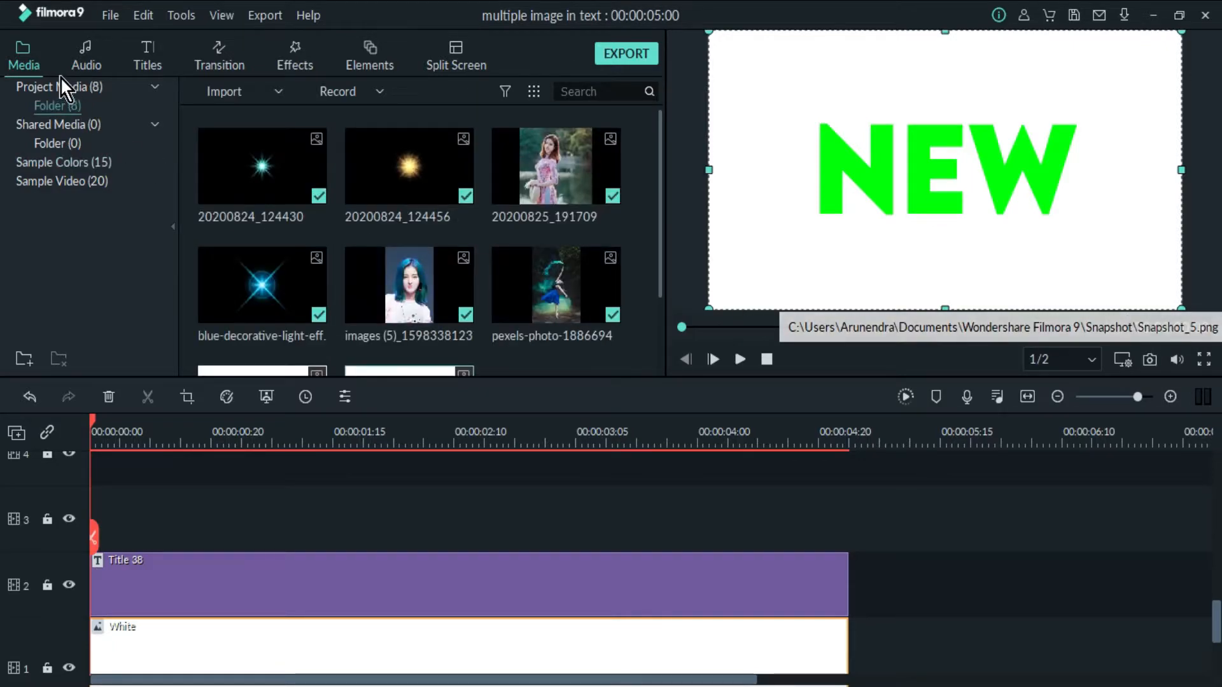
# Step: Delete both the title clip and the White background clip from the timeline
pyautogui.click(661, 136)
pyautogui.click(838, 536)
pyautogui.moveTo(837, 536); pyautogui.dragTo(760, 644)
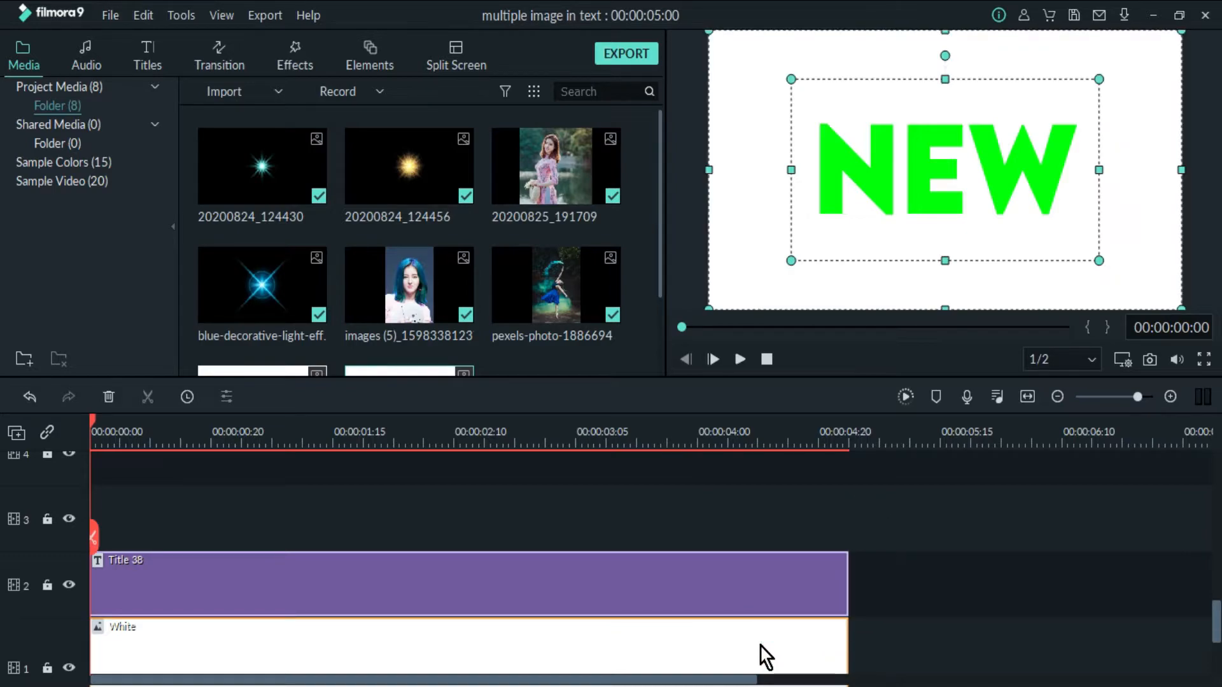
pyautogui.press('Delete')
# Step: Place the new NEW snapshot at the start of track 4 and enable Chroma Key on it
pyautogui.moveTo(660, 281); pyautogui.dragTo(663, 324)
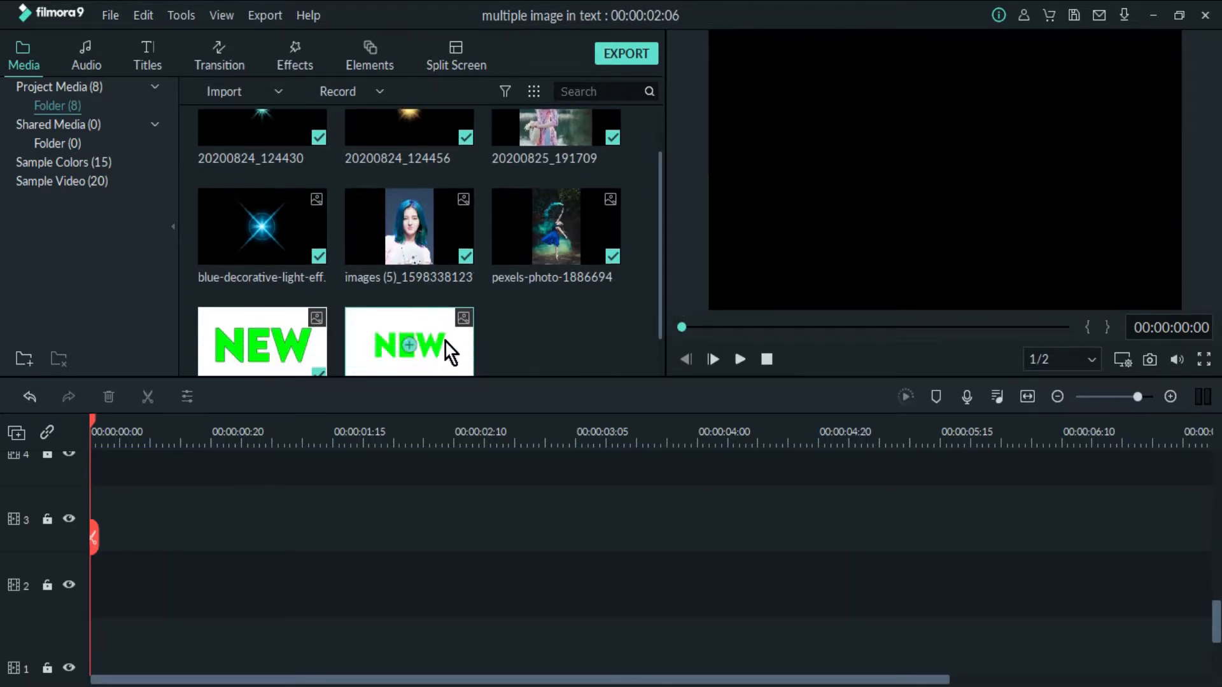
pyautogui.moveTo(445, 343); pyautogui.dragTo(87, 471)
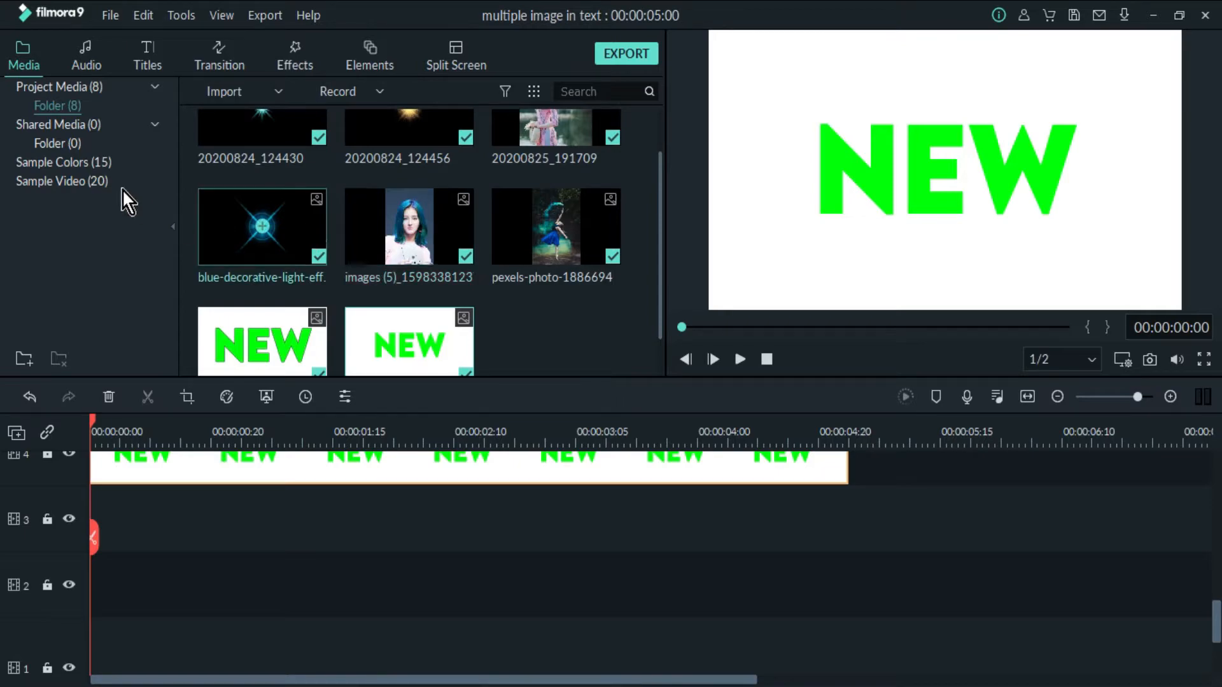
pyautogui.doubleClick(194, 460)
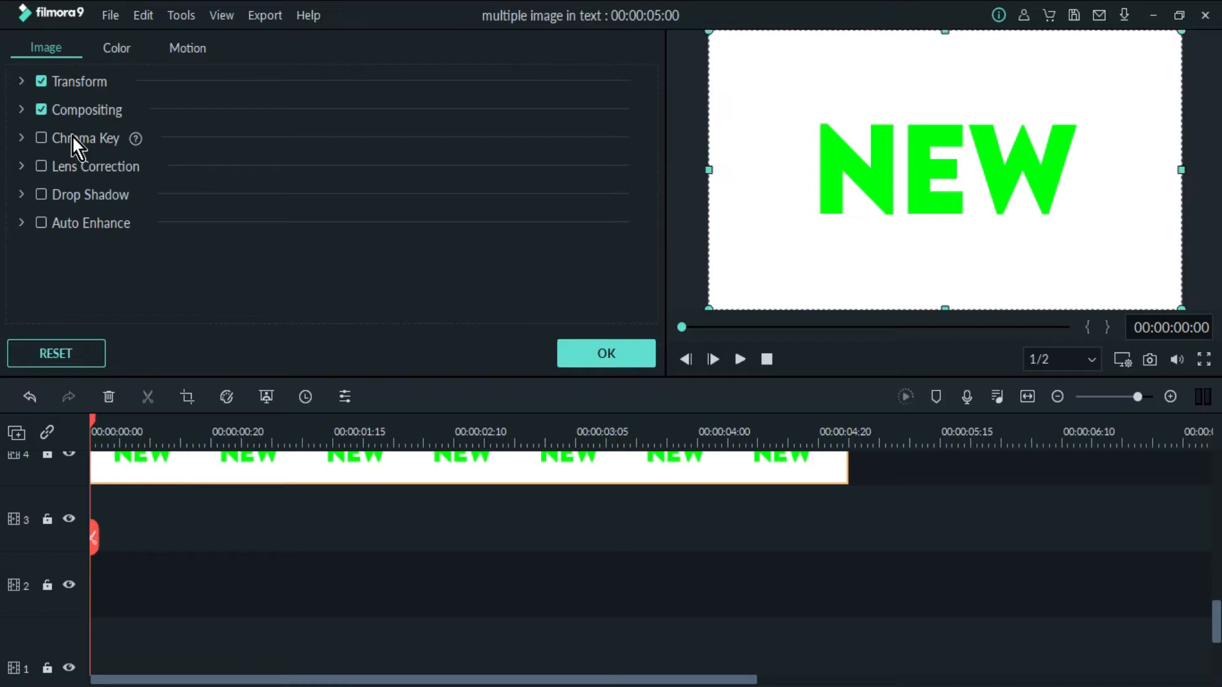
pyautogui.click(40, 134)
pyautogui.click(602, 342)
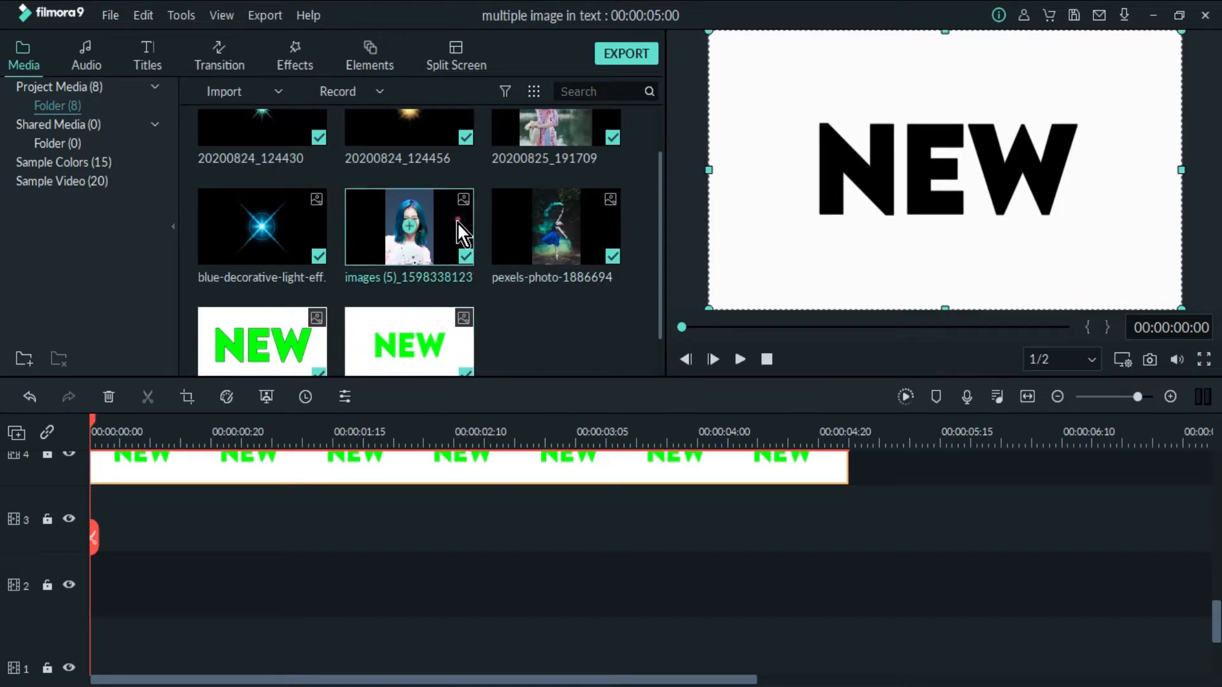
# Step: Place the images (5) portrait at the start of track 1 and lock the snapshot's track 4
pyautogui.moveTo(456, 222); pyautogui.dragTo(63, 649)
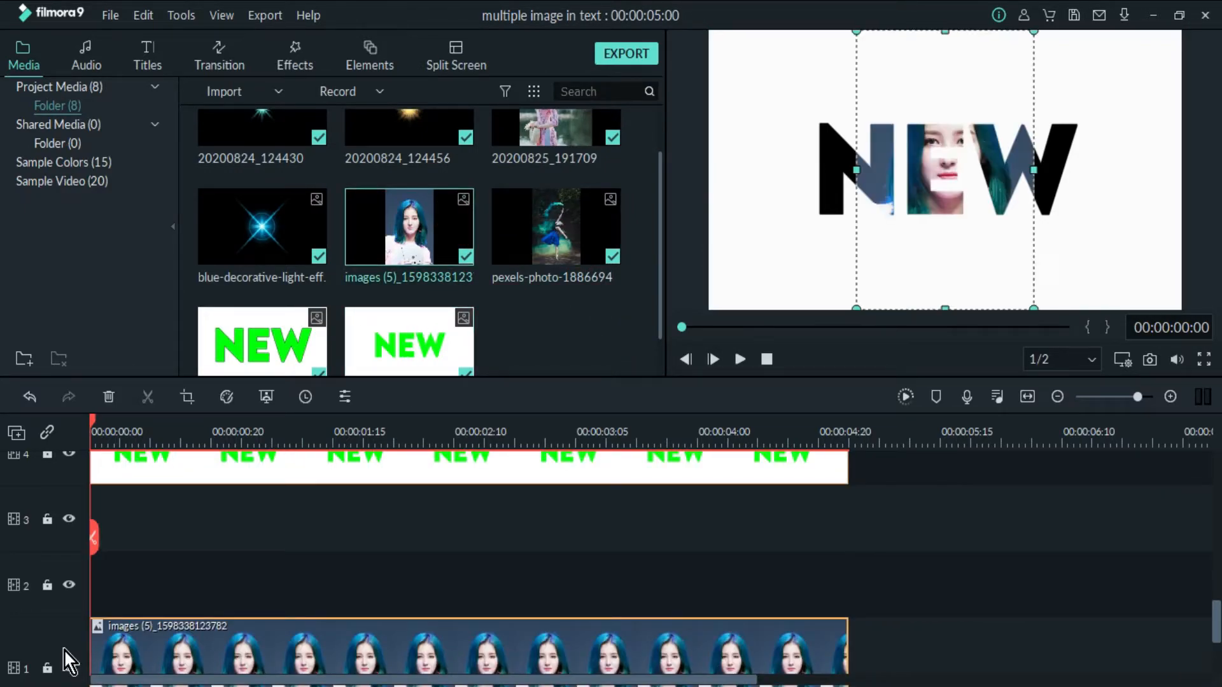
pyautogui.click(47, 454)
# Step: Scale down the blue-haired portrait and position it so that it fills the letter N
pyautogui.moveTo(943, 153); pyautogui.dragTo(859, 149)
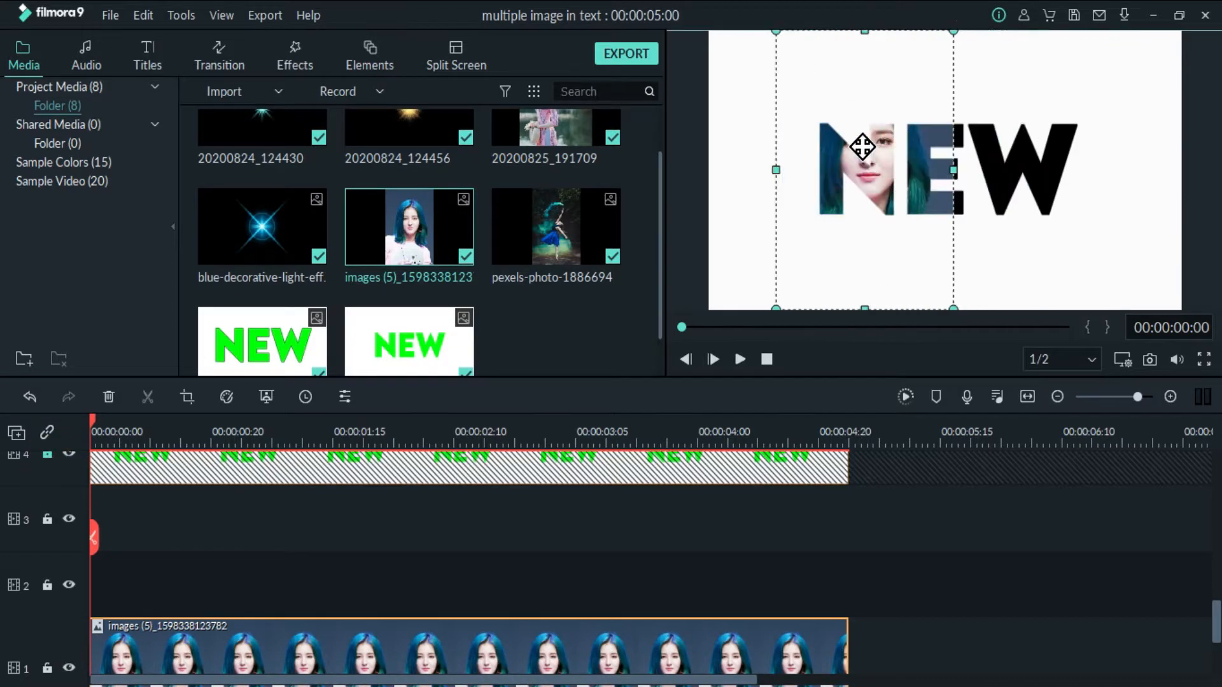
pyautogui.moveTo(949, 300)
pyautogui.mouseDown()
pyautogui.moveTo(903, 257)
pyautogui.moveTo(878, 197)
pyautogui.mouseUp()
pyautogui.moveTo(820, 117); pyautogui.dragTo(848, 188)
pyautogui.moveTo(907, 275); pyautogui.dragTo(885, 251)
pyautogui.moveTo(841, 198); pyautogui.dragTo(856, 193)
pyautogui.moveTo(900, 247); pyautogui.dragTo(891, 231)
pyautogui.moveTo(878, 204); pyautogui.dragTo(881, 172)
pyautogui.rightClick(974, 230)
pyautogui.click(1018, 509)
pyautogui.click(910, 232)
pyautogui.click(921, 222)
# Step: Add pexels-photo-1886694 to track 2 and shrink it to fill the letter E
pyautogui.moveTo(551, 245); pyautogui.dragTo(70, 598)
pyautogui.moveTo(1032, 306); pyautogui.dragTo(977, 195)
pyautogui.click(989, 237)
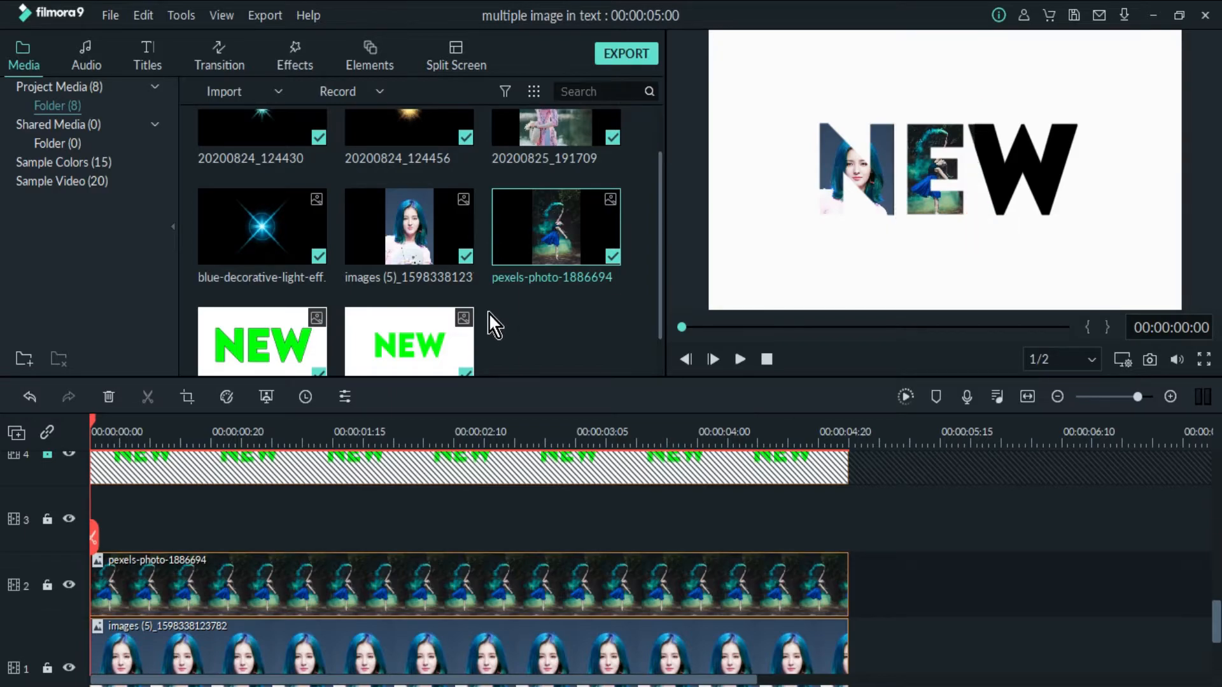
# Step: Add image 20200825_191709 to track 3, then scale and position it to fill the letter W
pyautogui.moveTo(552, 131); pyautogui.dragTo(64, 539)
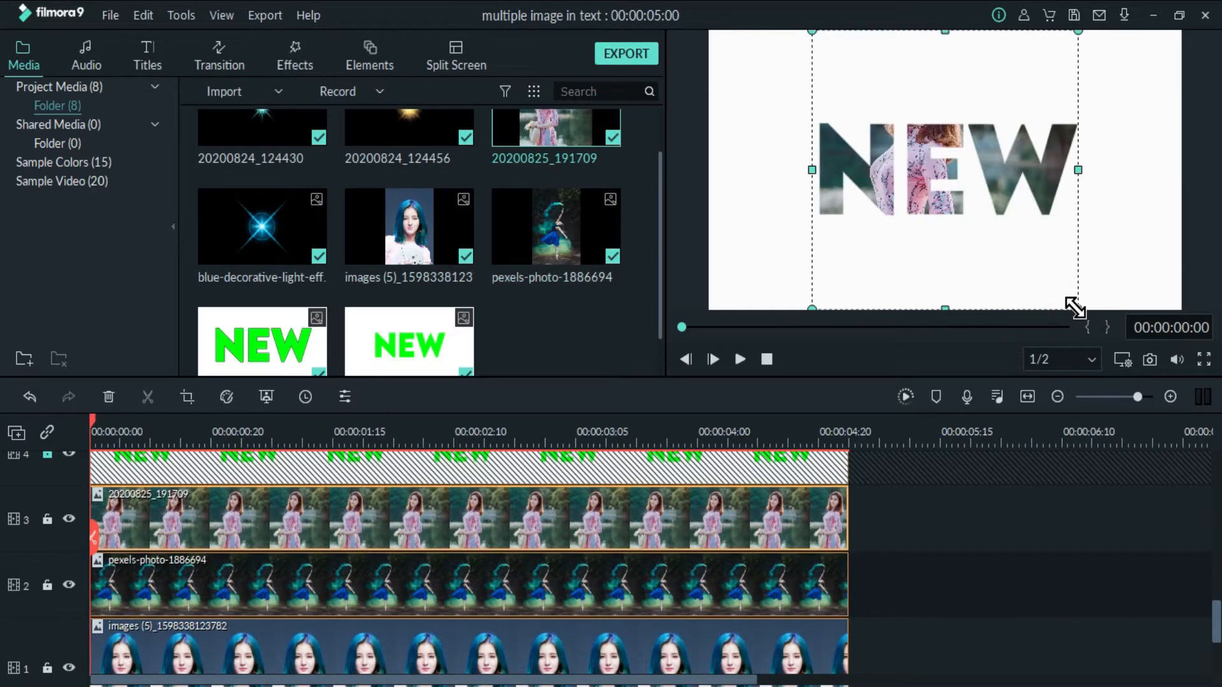
pyautogui.moveTo(1072, 305); pyautogui.dragTo(916, 128)
pyautogui.moveTo(863, 72); pyautogui.dragTo(1010, 163)
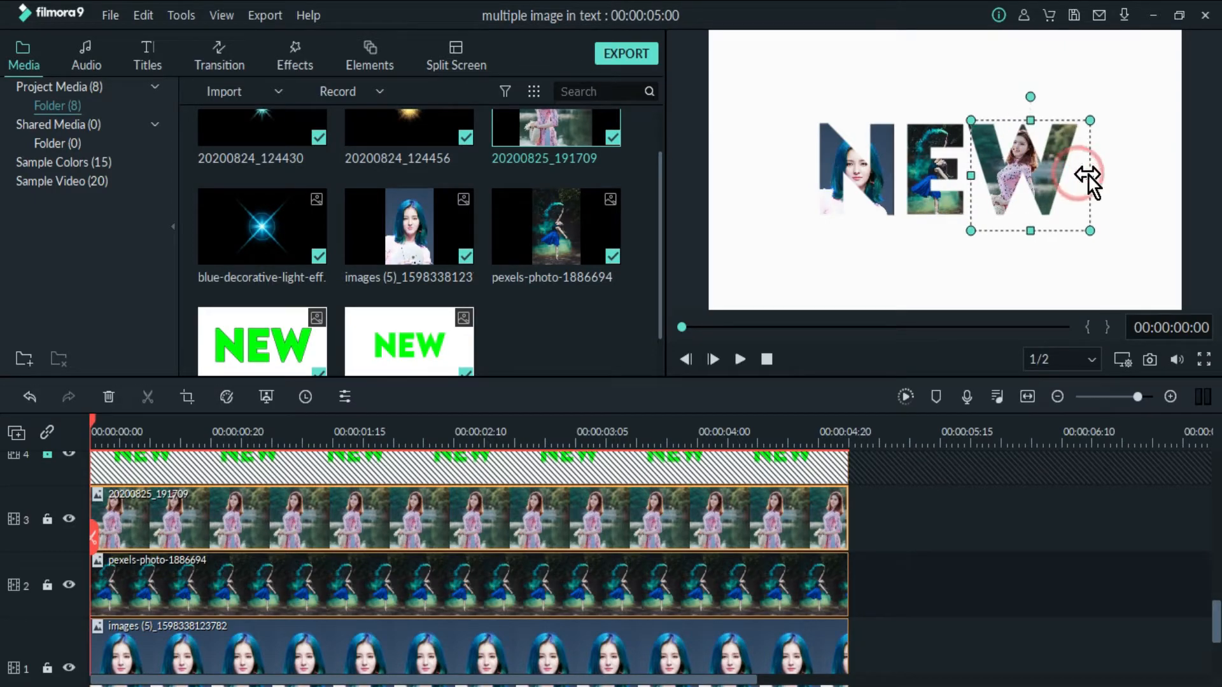
pyautogui.click(1106, 179)
# Step: Add the blue decorative light effect to track 5 and shrink it at the base between the letters N and E
pyautogui.scroll(3, 1200, 580)
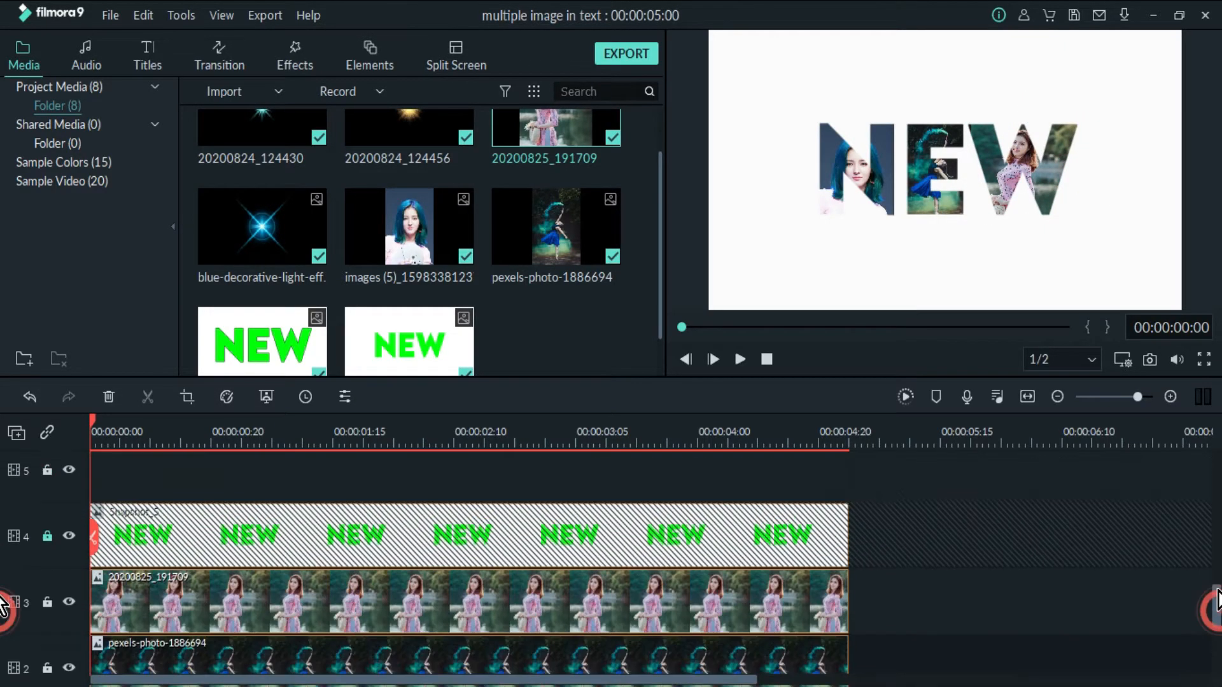
pyautogui.moveTo(309, 233); pyautogui.dragTo(70, 566)
pyautogui.moveTo(1078, 309); pyautogui.dragTo(924, 229)
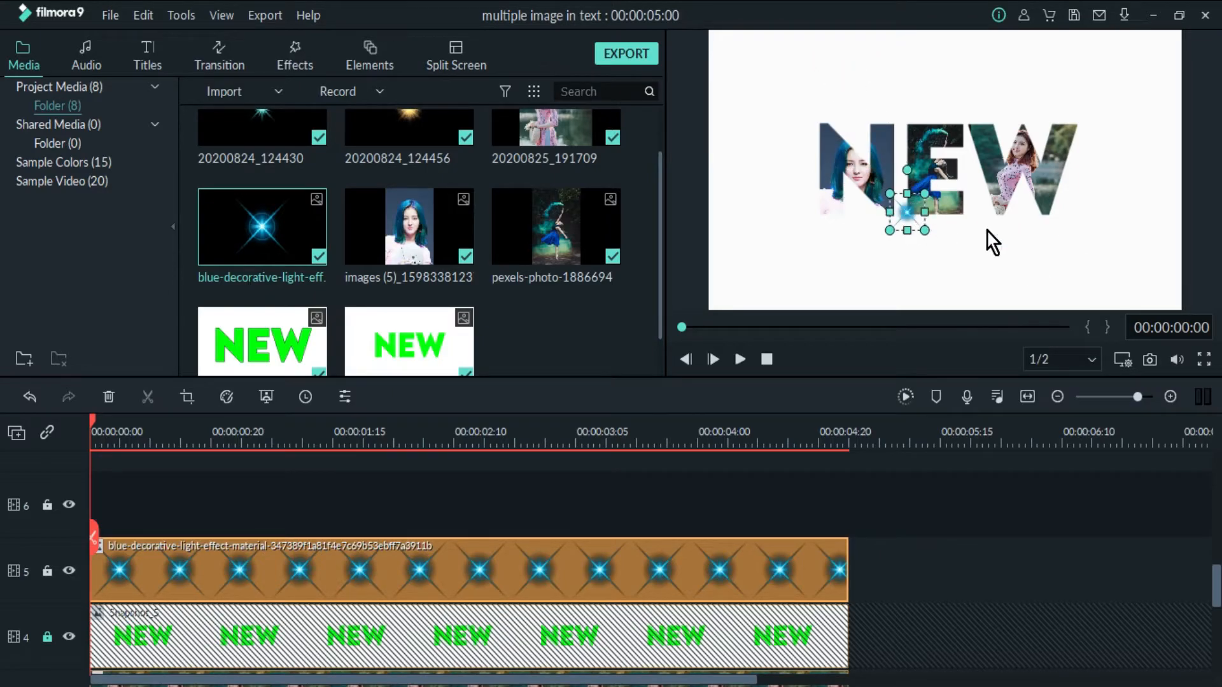
# Step: Lock photo tracks 3, 2 and 1
pyautogui.scroll(-5, 6, 598)
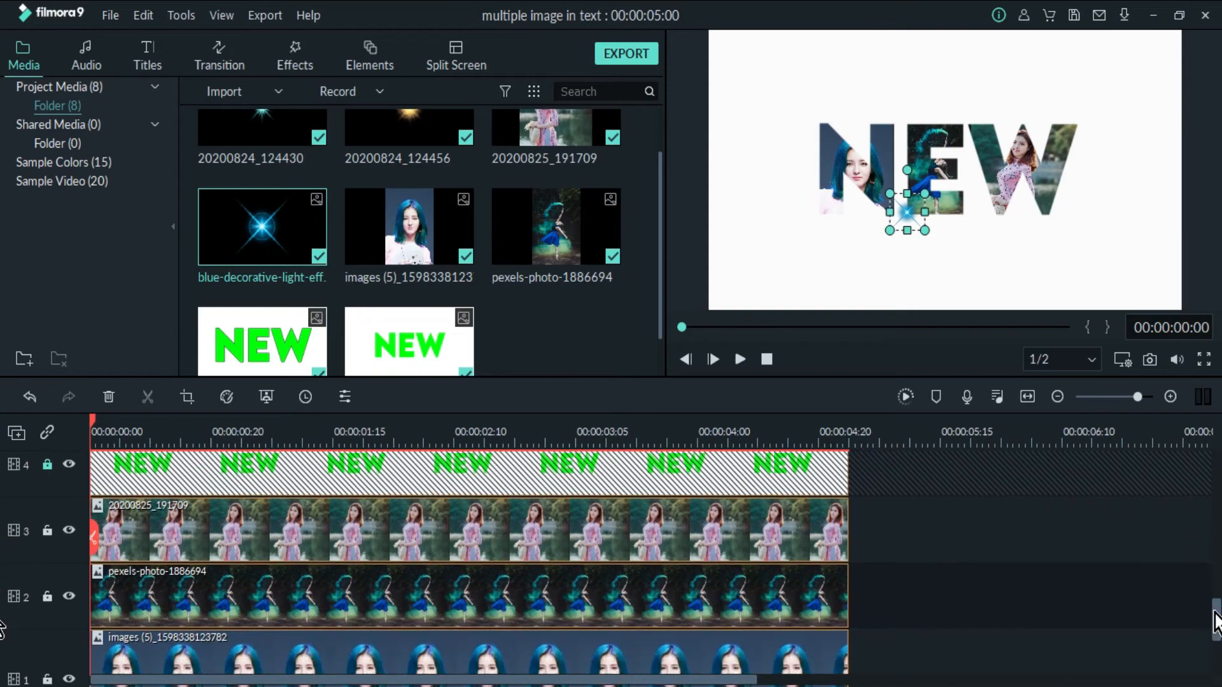
pyautogui.click(47, 541)
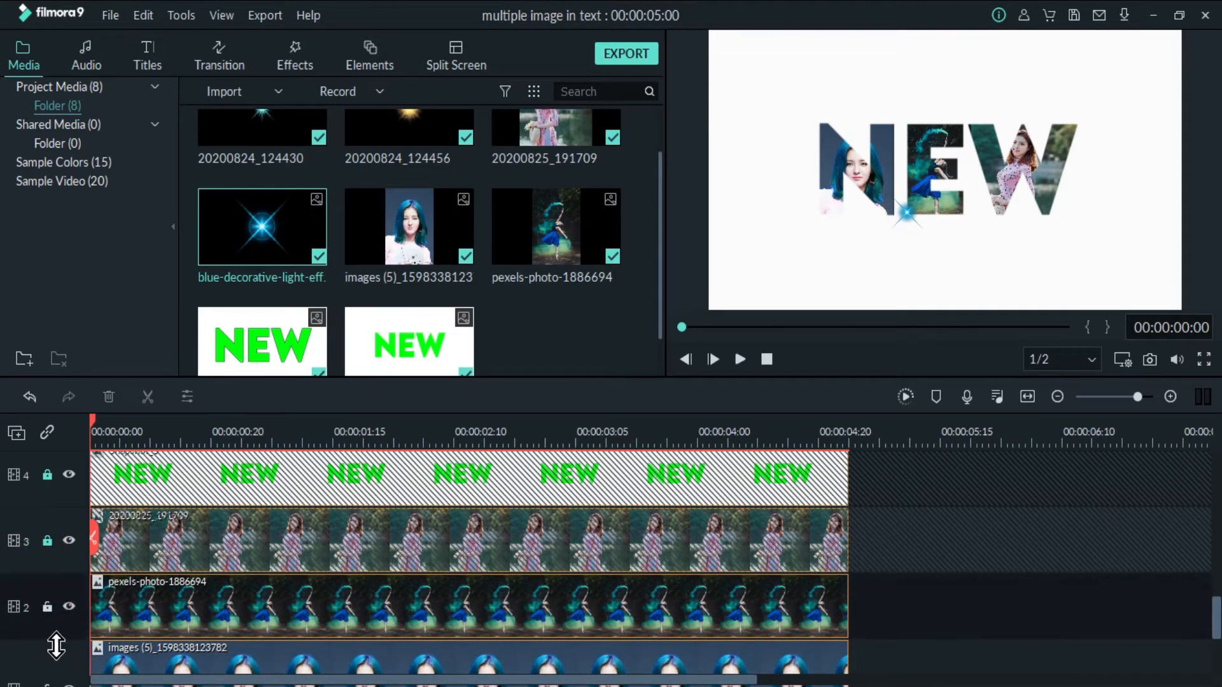
pyautogui.click(47, 606)
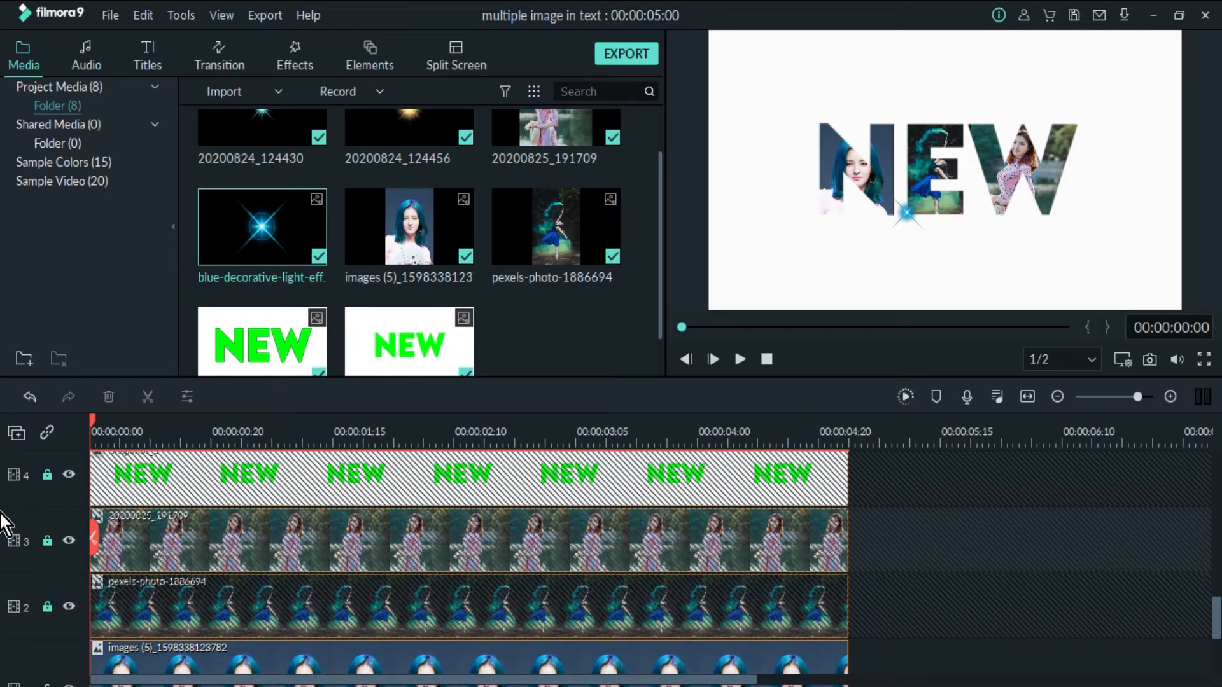
pyautogui.scroll(-1, 3, 636)
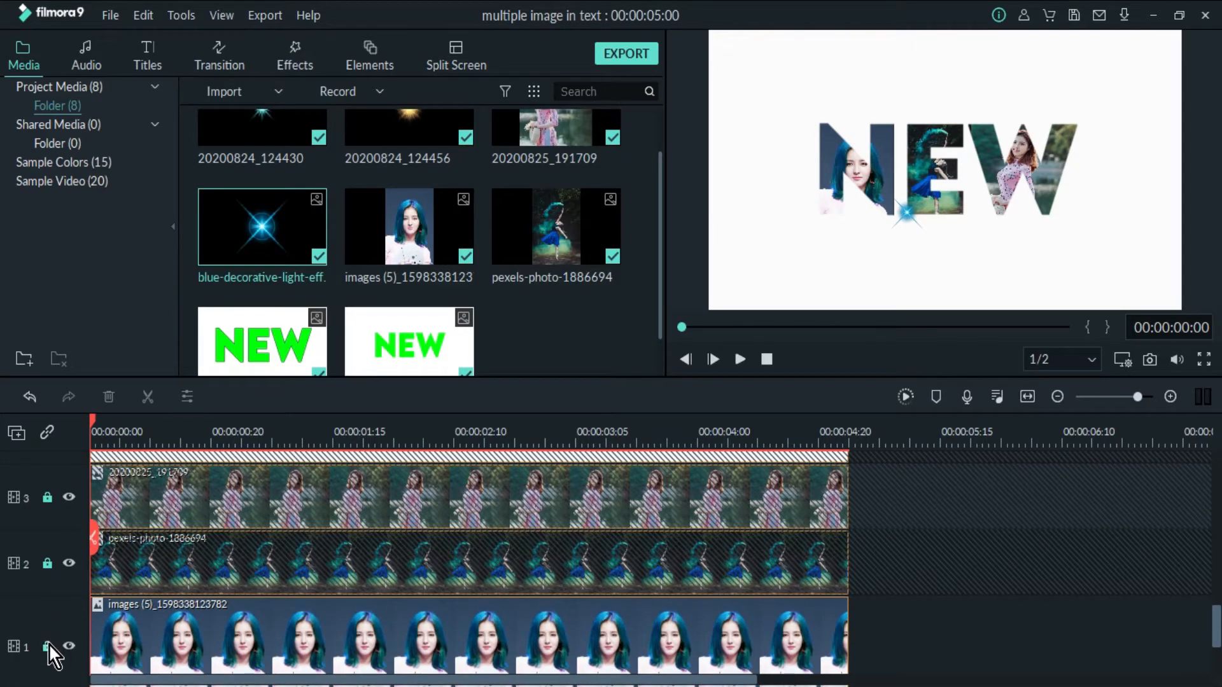
pyautogui.click(48, 645)
# Step: Split the blue light effect clip on track 5 at 00:00:00:02
pyautogui.moveTo(1216, 607); pyautogui.dragTo(1217, 562)
pyautogui.moveTo(164, 445); pyautogui.dragTo(963, 417)
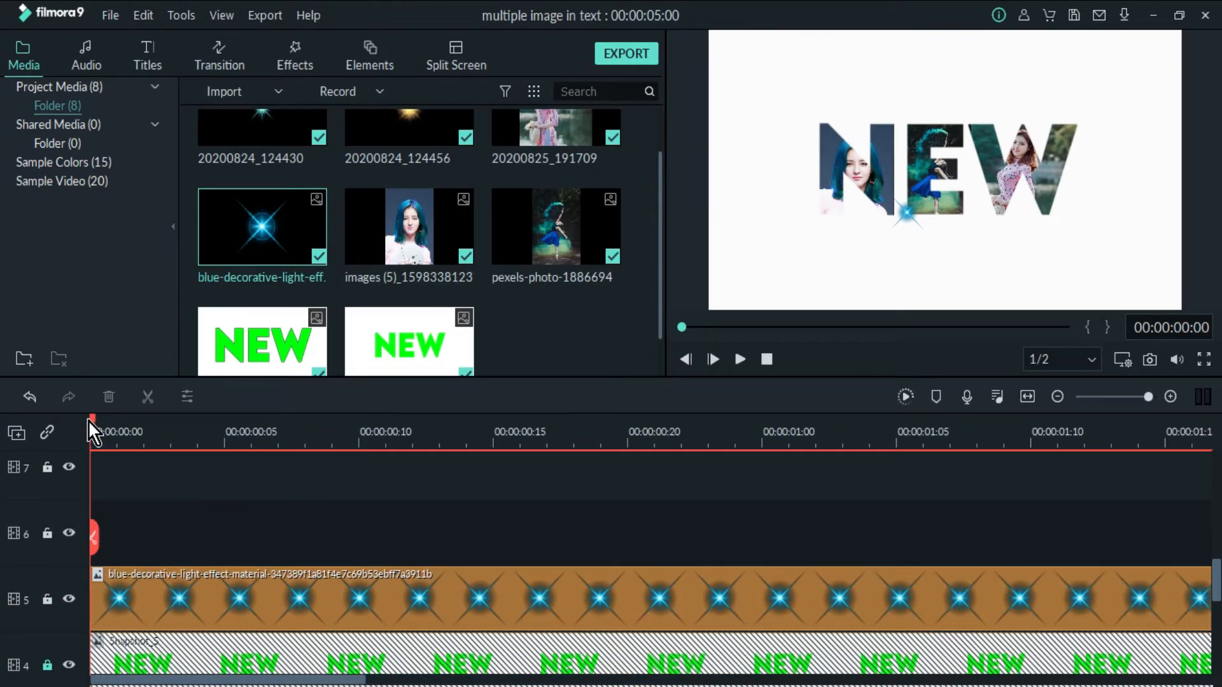
pyautogui.moveTo(108, 434); pyautogui.dragTo(143, 459)
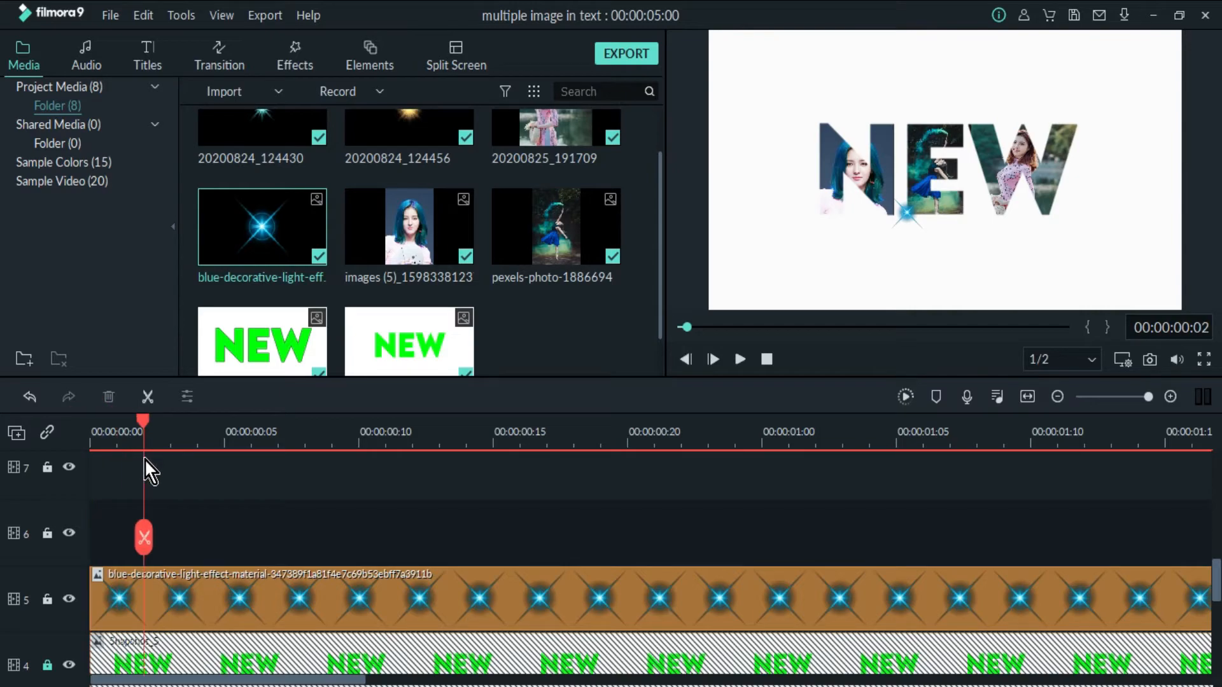
pyautogui.click(145, 535)
# Step: Move the light effect piece starting at 00:00:00:02 on track 5 slightly up along the left edge of the E
pyautogui.doubleClick(156, 589)
pyautogui.moveTo(907, 212); pyautogui.dragTo(908, 192)
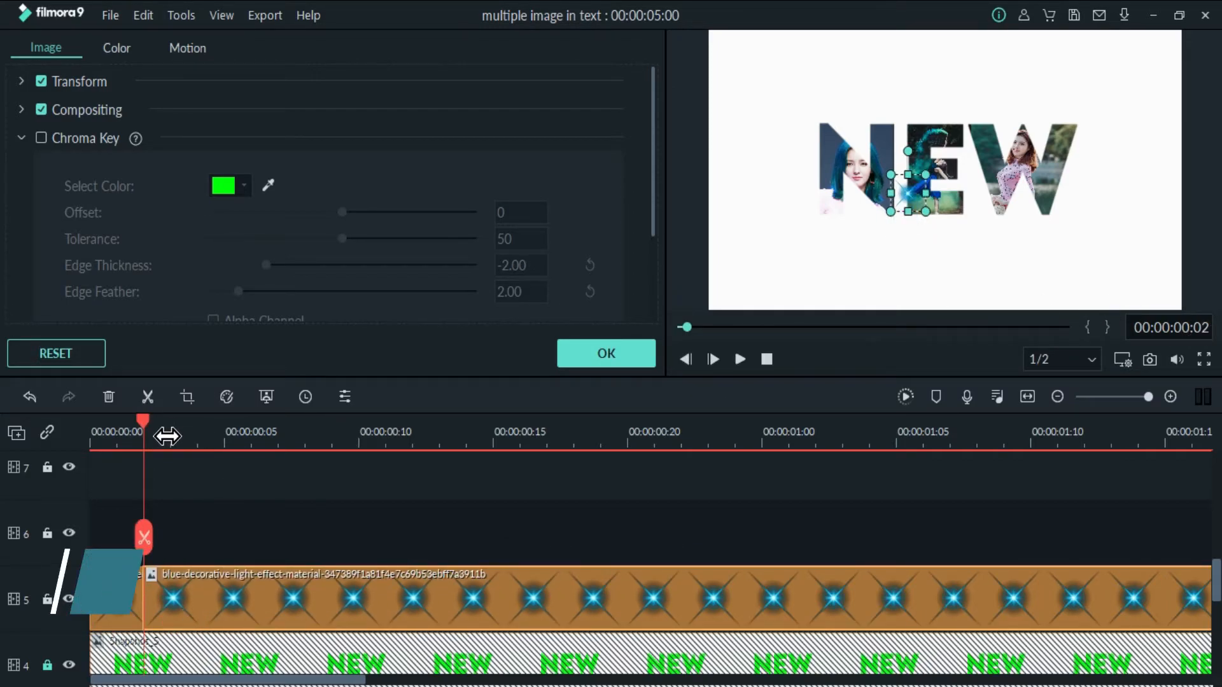
# Step: Split the light effect on track 5 at 00:00:00:04 and 00:00:00:06, moving each new piece further up the E's left edge
pyautogui.moveTo(163, 434); pyautogui.dragTo(197, 434)
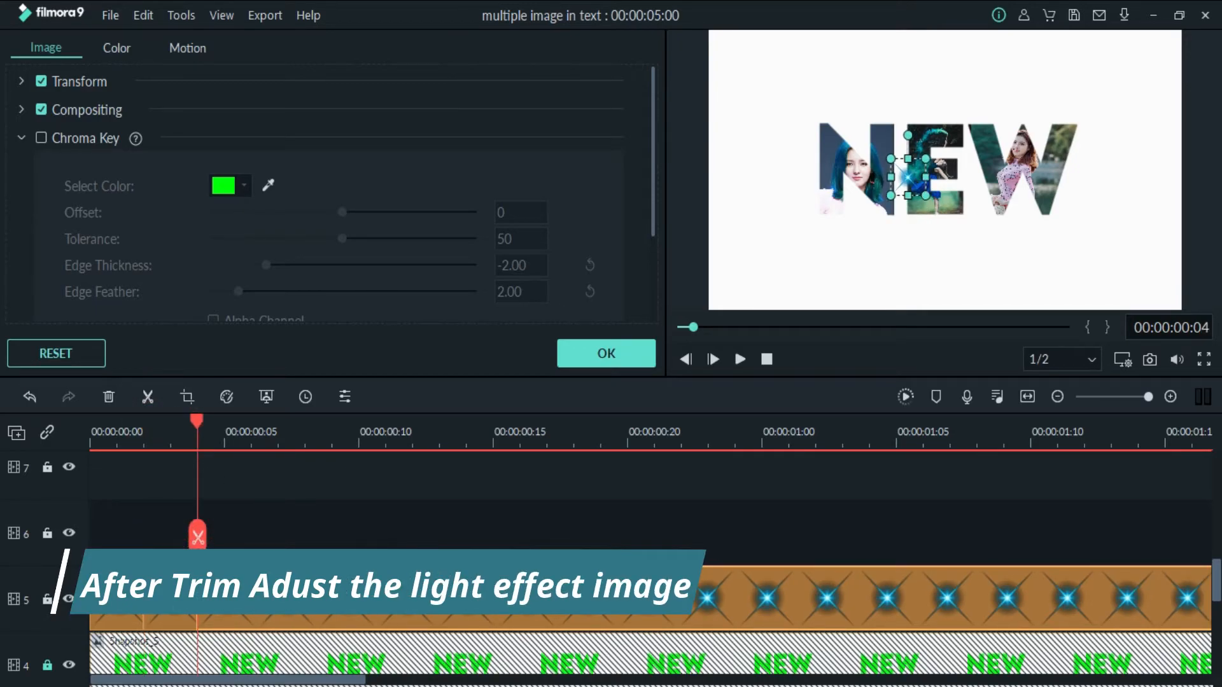
pyautogui.moveTo(208, 430); pyautogui.dragTo(262, 472)
pyautogui.click(252, 535)
pyautogui.click(276, 586)
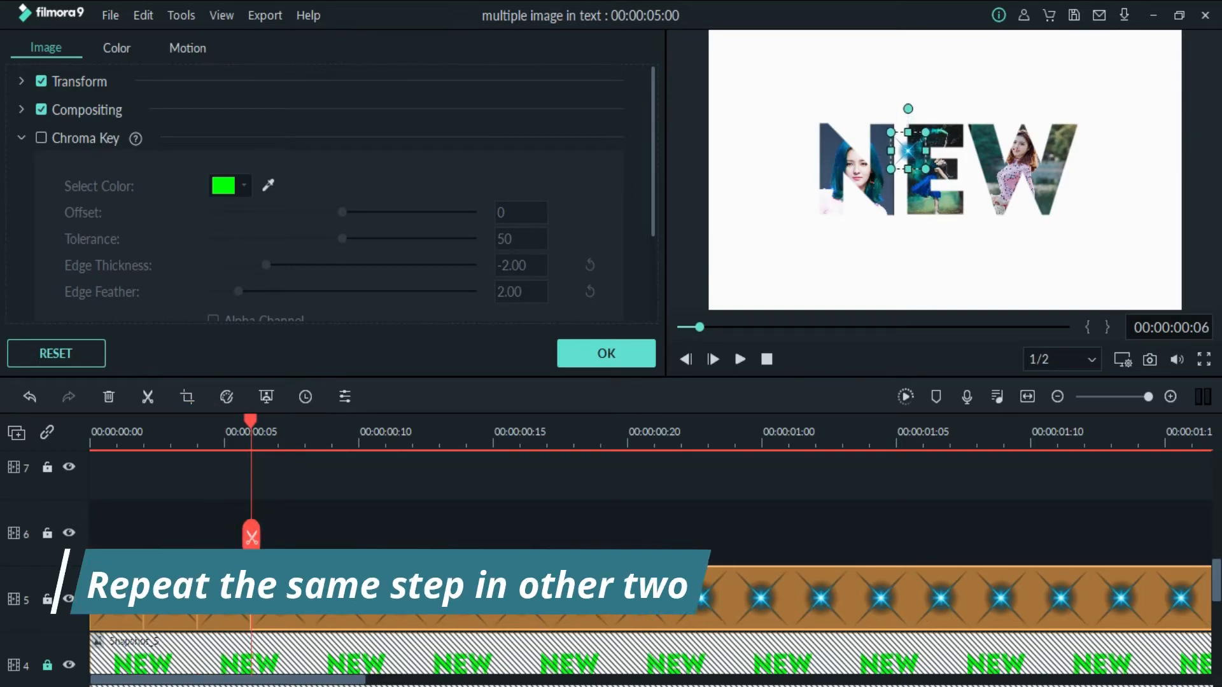
pyautogui.click(1102, 129)
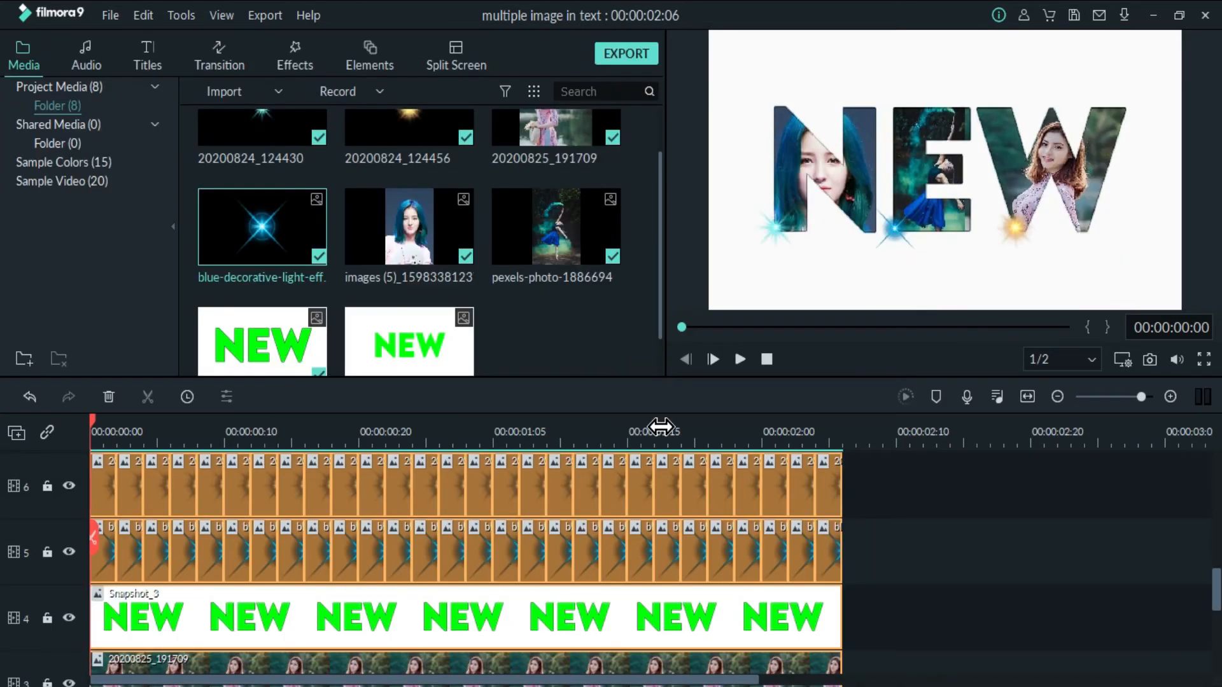
# Step: Lower the preview playback quality to 1/4 and render the timeline preview
pyautogui.click(740, 359)
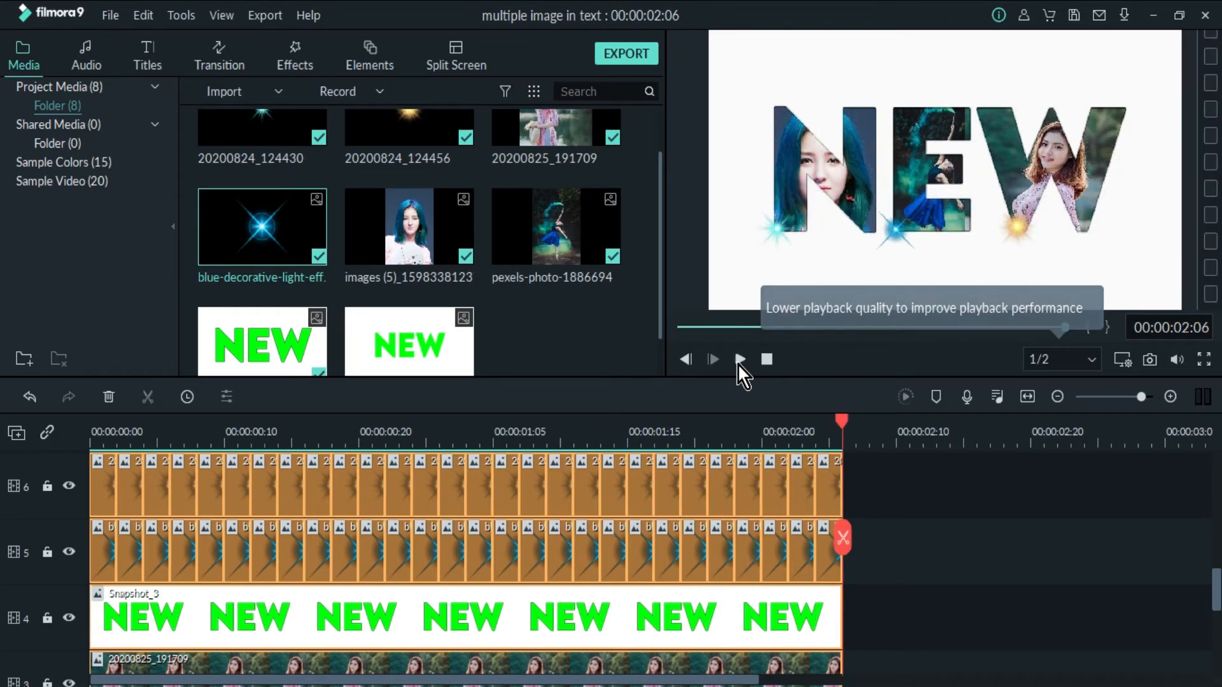
pyautogui.click(1089, 368)
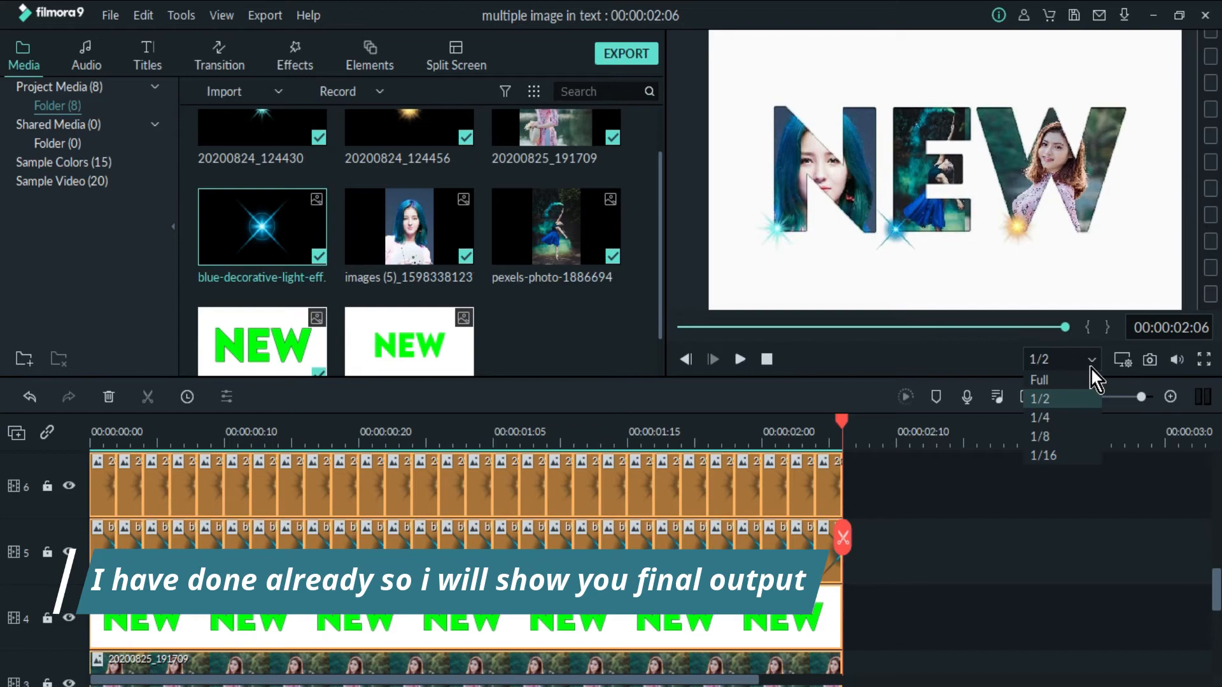
pyautogui.click(1064, 420)
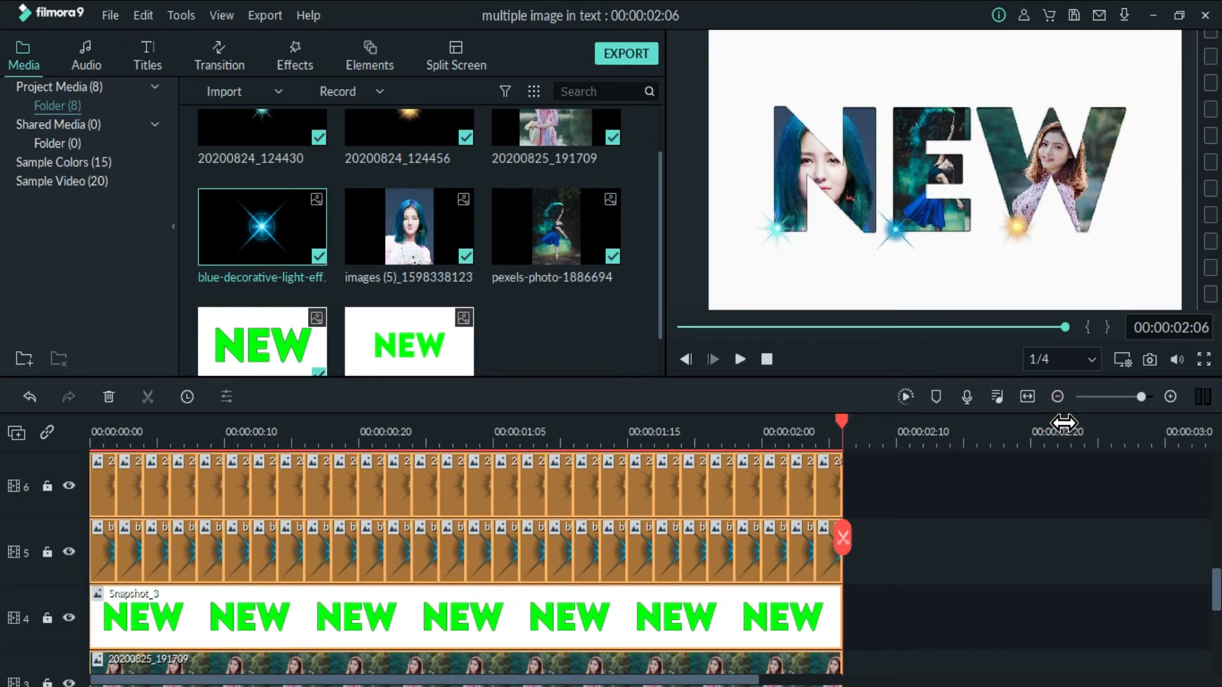
pyautogui.click(909, 401)
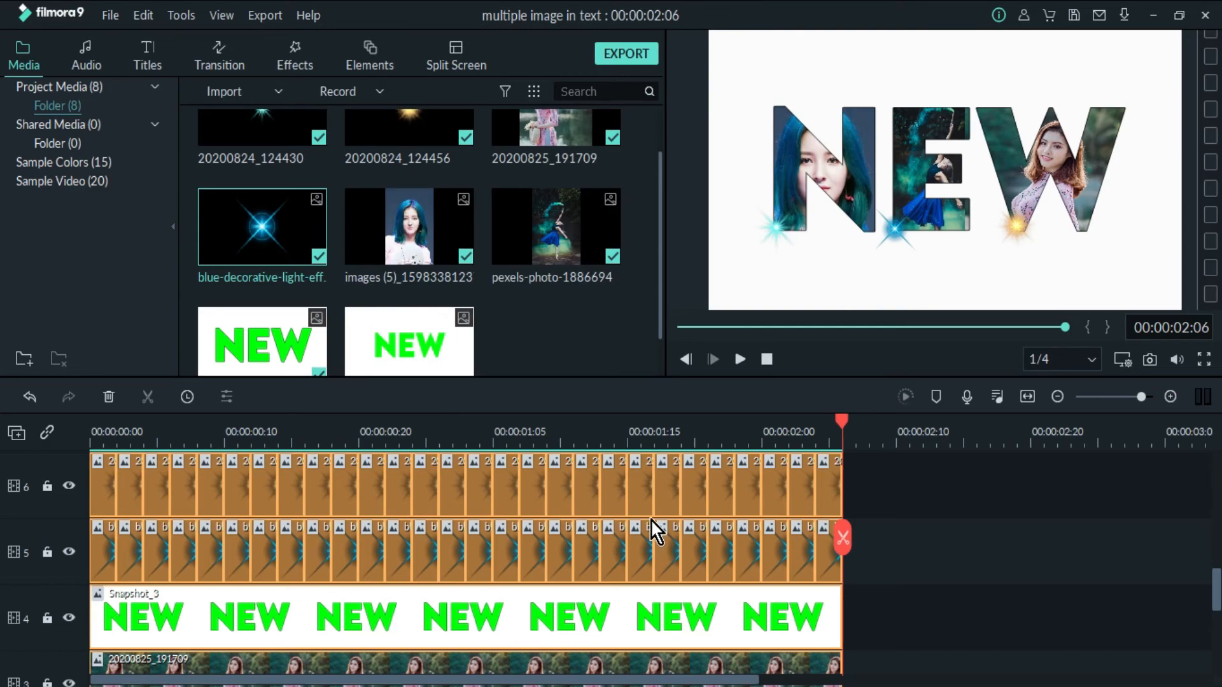
# Step: Play the rendered NEW title from the beginning to check the lights moving along the letters
pyautogui.click(735, 357)
pyautogui.click(735, 358)
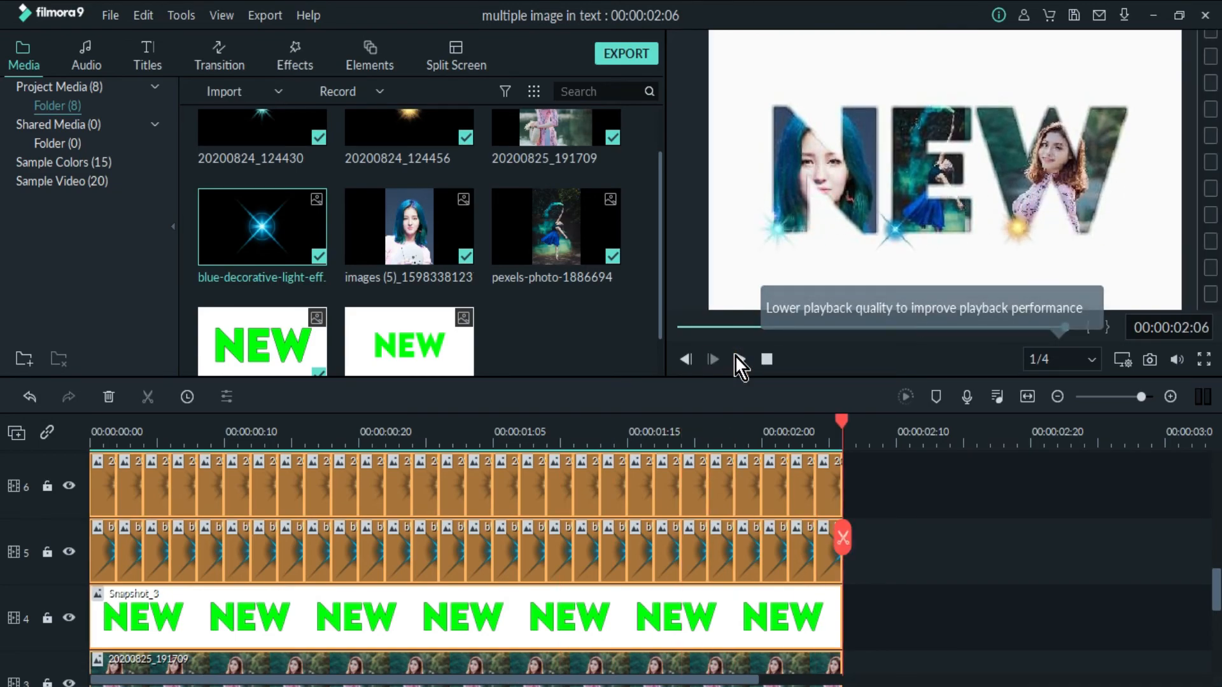
pyautogui.click(739, 360)
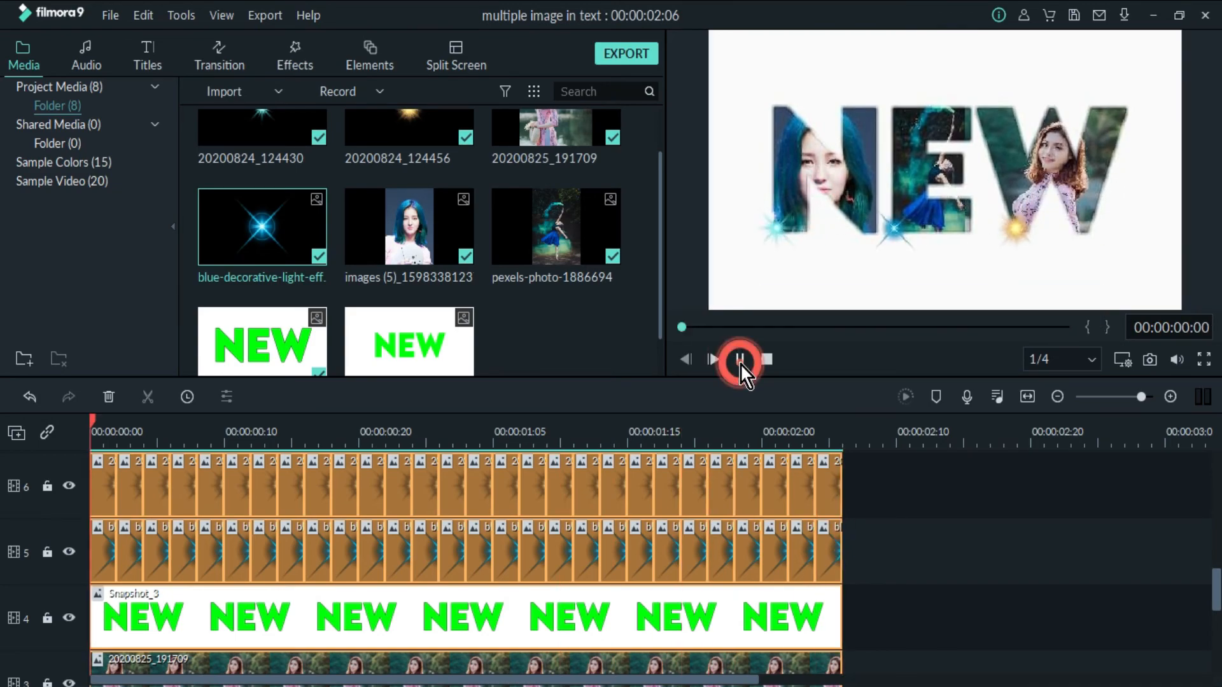
pyautogui.click(739, 364)
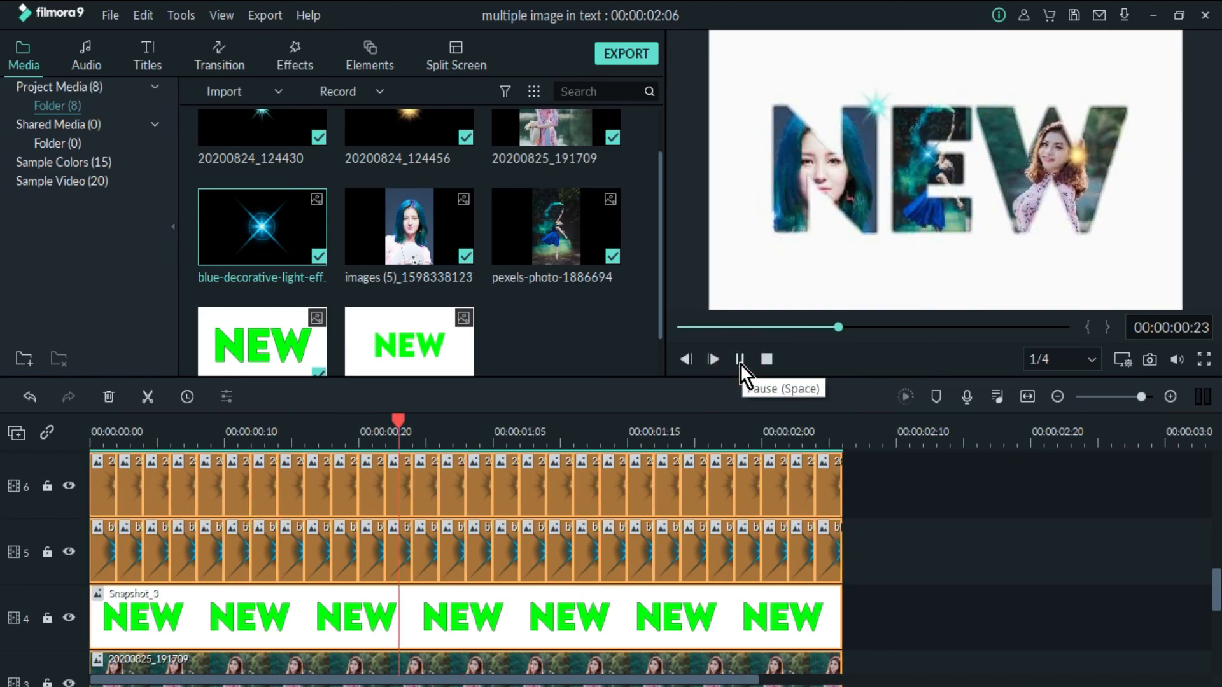